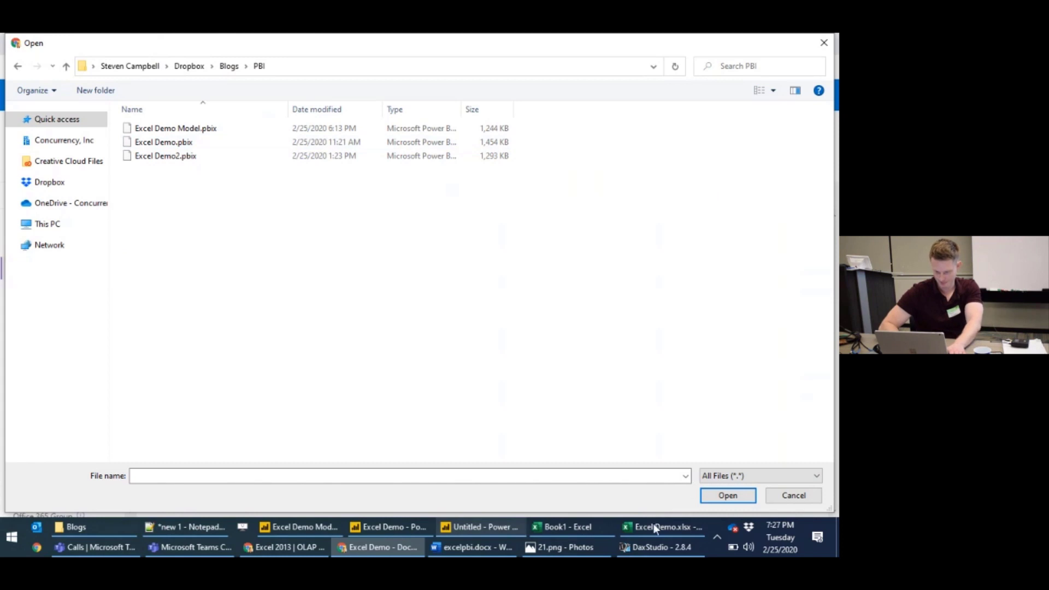
Switch to the Excel Demo.xlsx workbook and save a copy of it under the same name in the Dropbox Blogs folder.
left_click(654, 530)
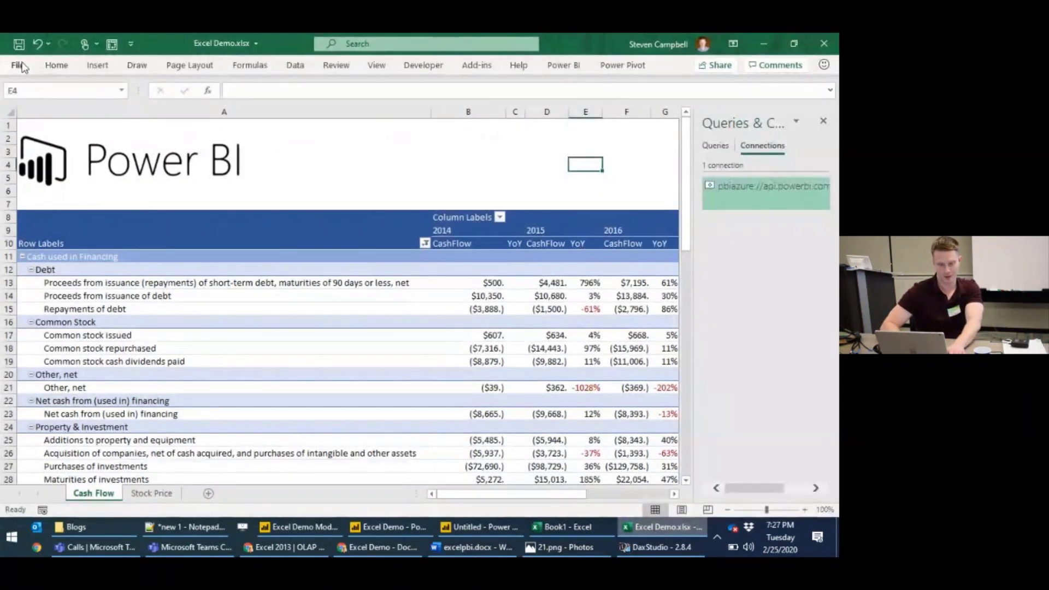
left_click(26, 68)
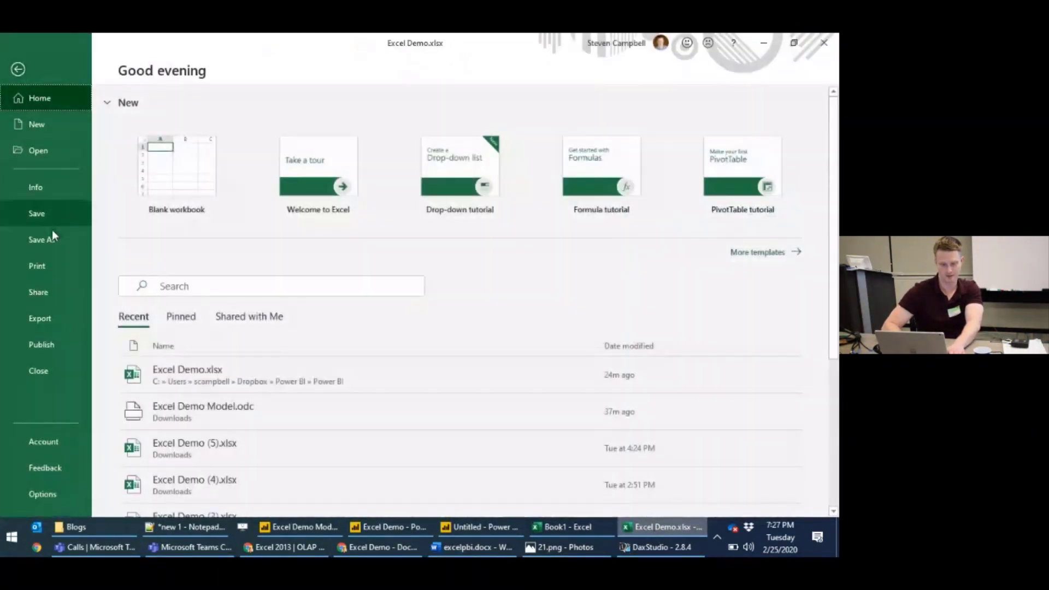
left_click(38, 241)
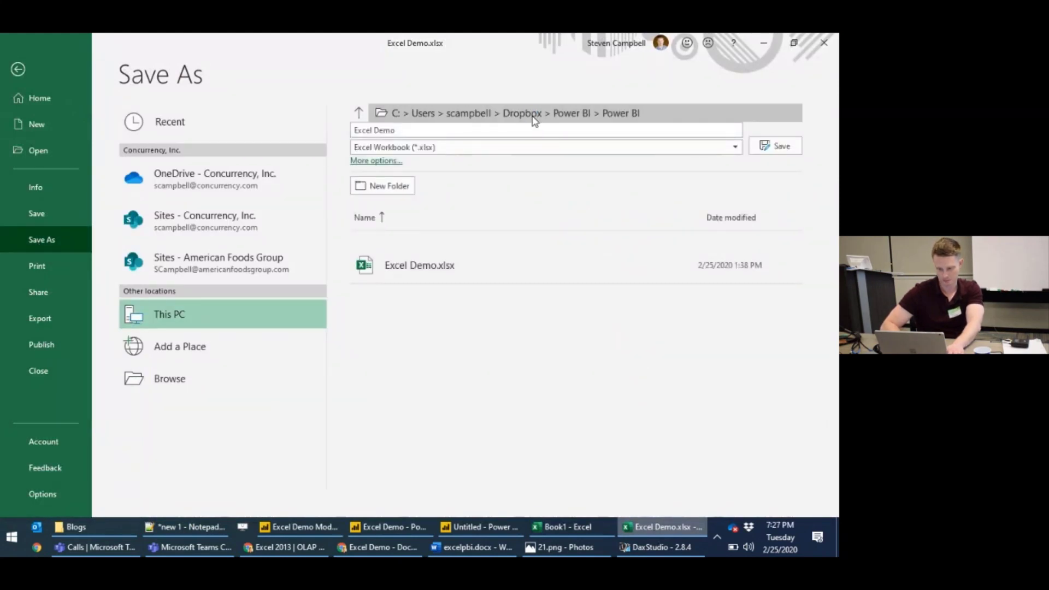
left_click(534, 117)
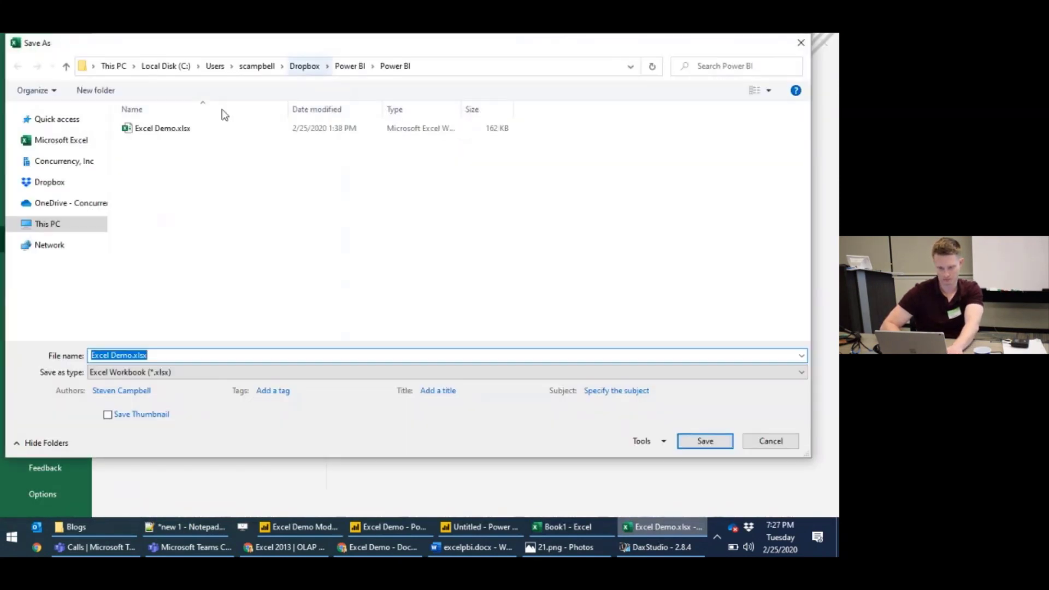
left_click(303, 67)
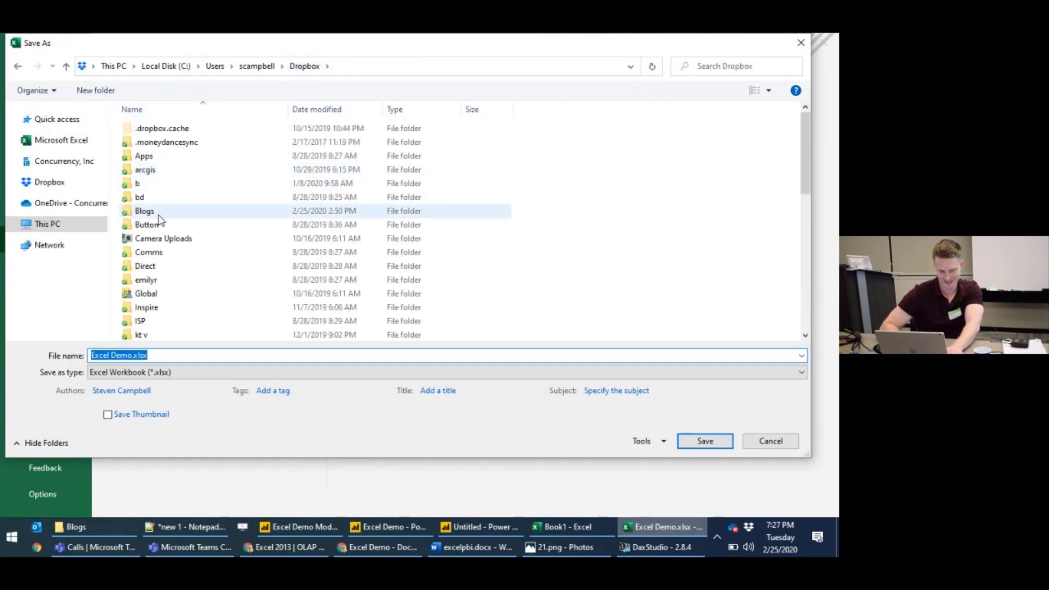
double_click(159, 215)
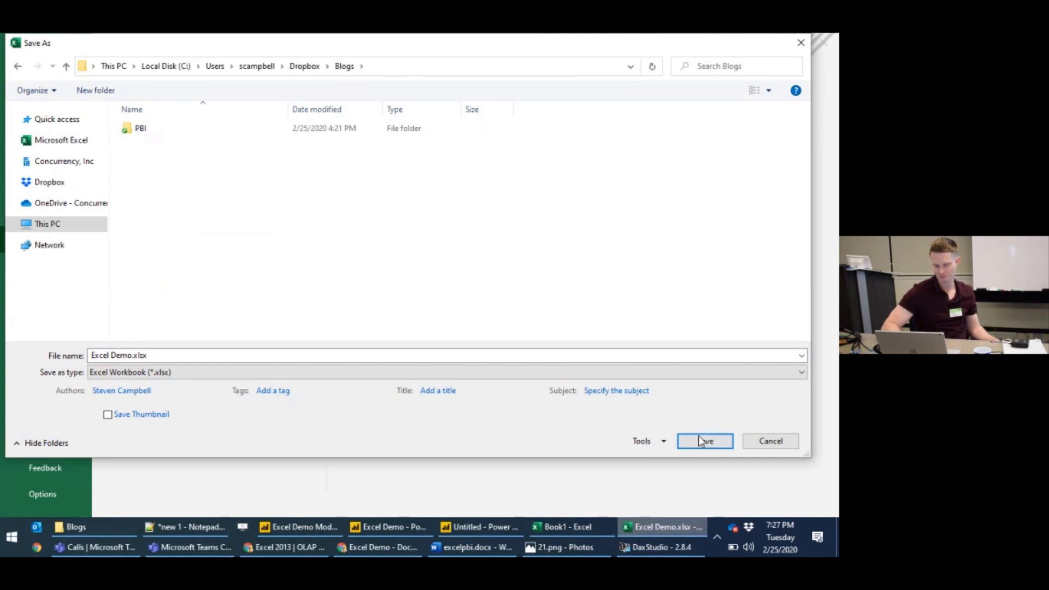
left_click(699, 440)
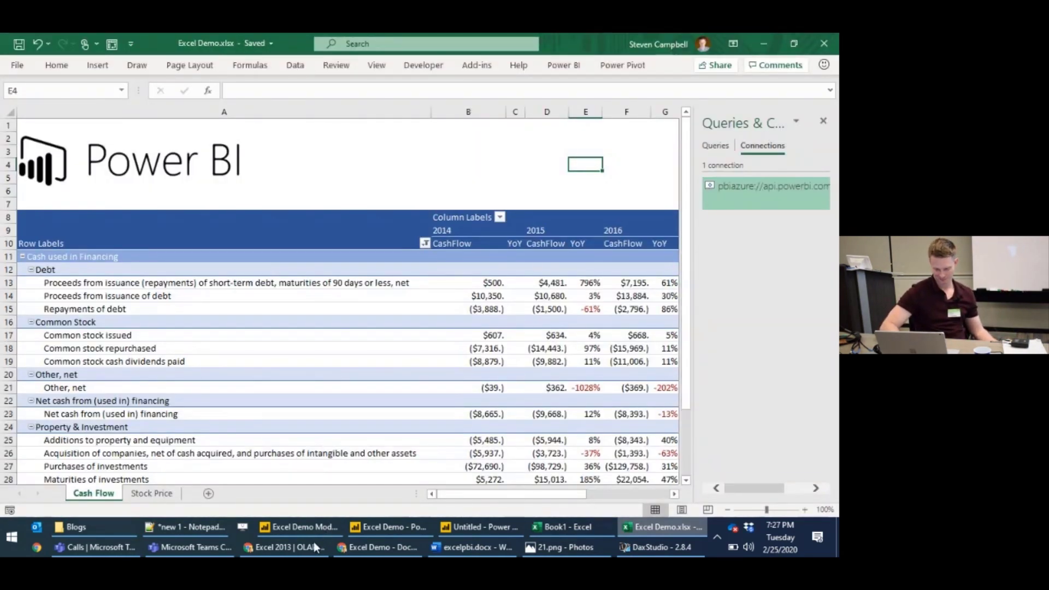
Return to SharePoint in Chrome and upload Excel Demo.xlsx from the Blogs folder to the Excel Demo document library.
left_click(364, 547)
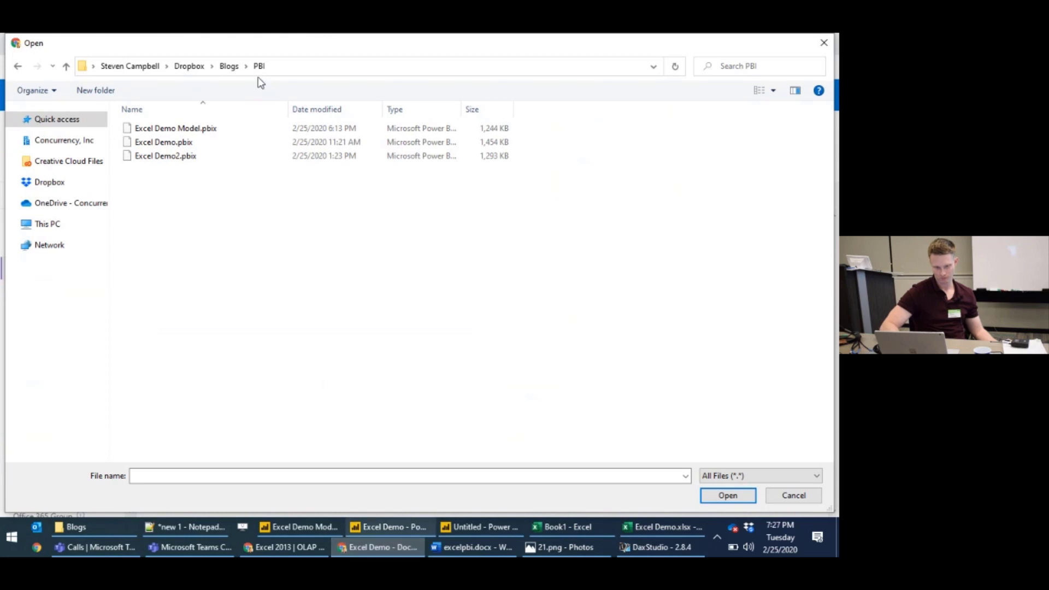
left_click(230, 66)
left_click(161, 224)
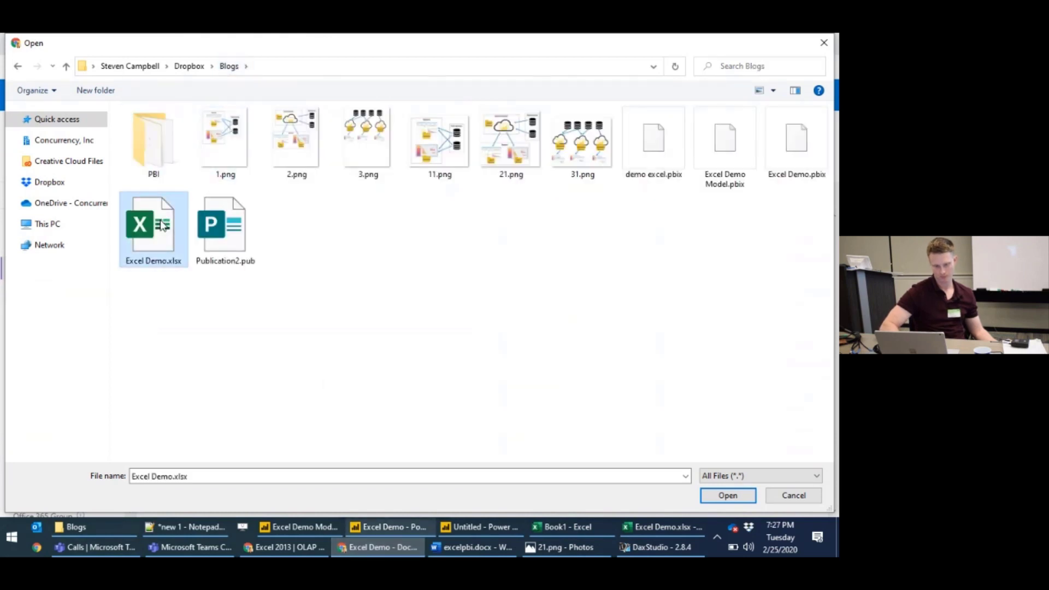
double_click(161, 224)
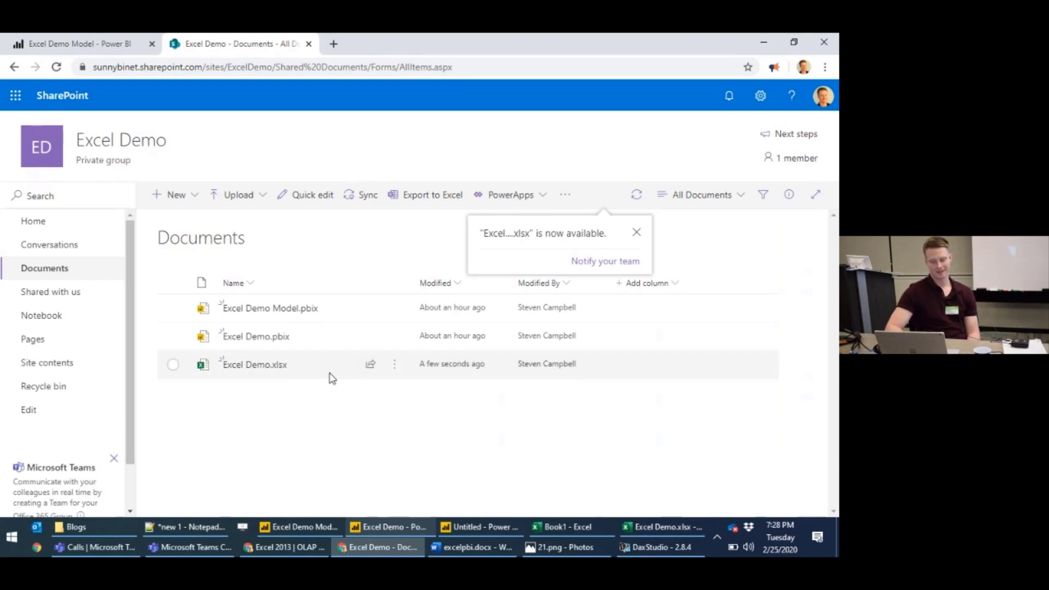
Download Excel Demo.xlsx from the SharePoint document library.
mouse_move(324, 371)
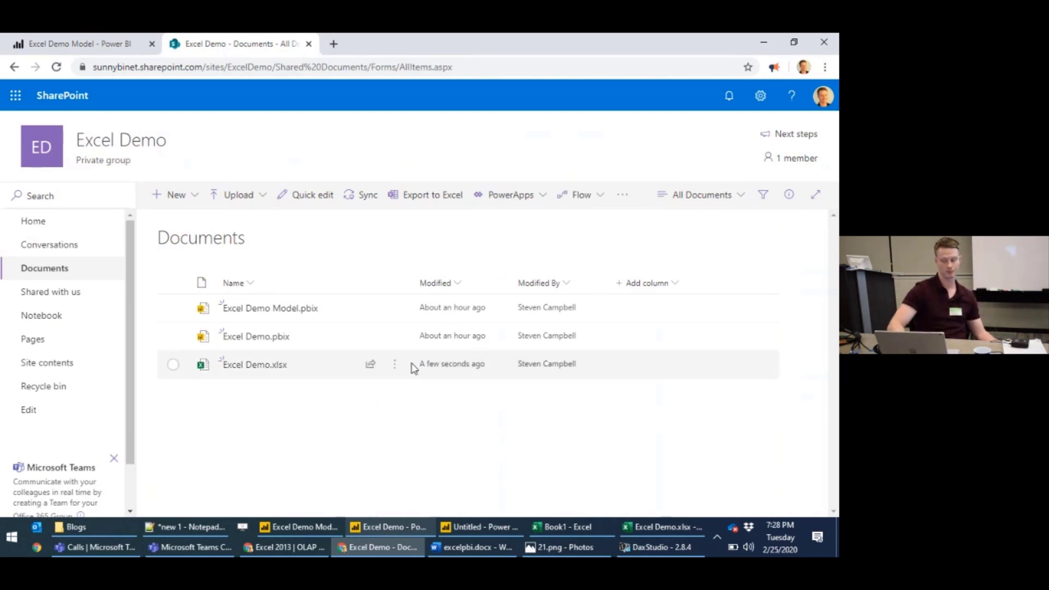
left_click(397, 368)
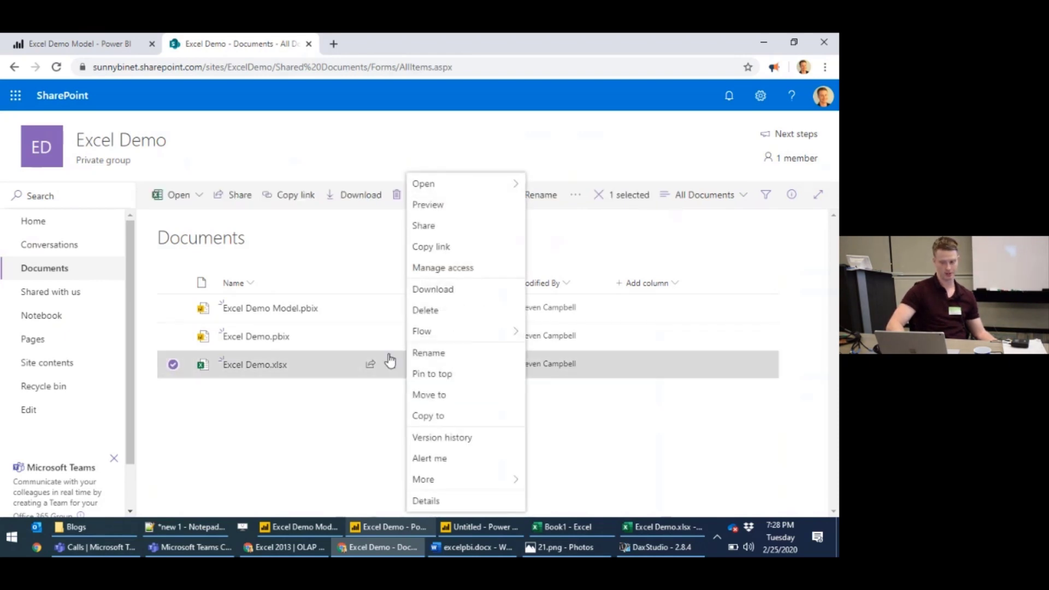
left_click(445, 292)
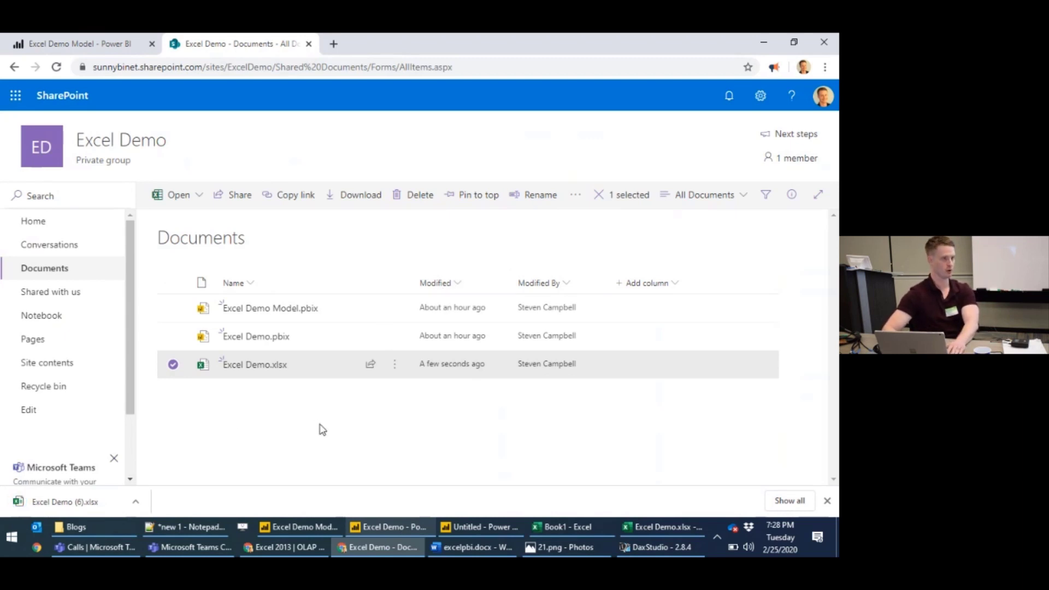
Copy the source link address of Excel Demo (6).xlsx from the browser's download history.
key("ctrl+j")
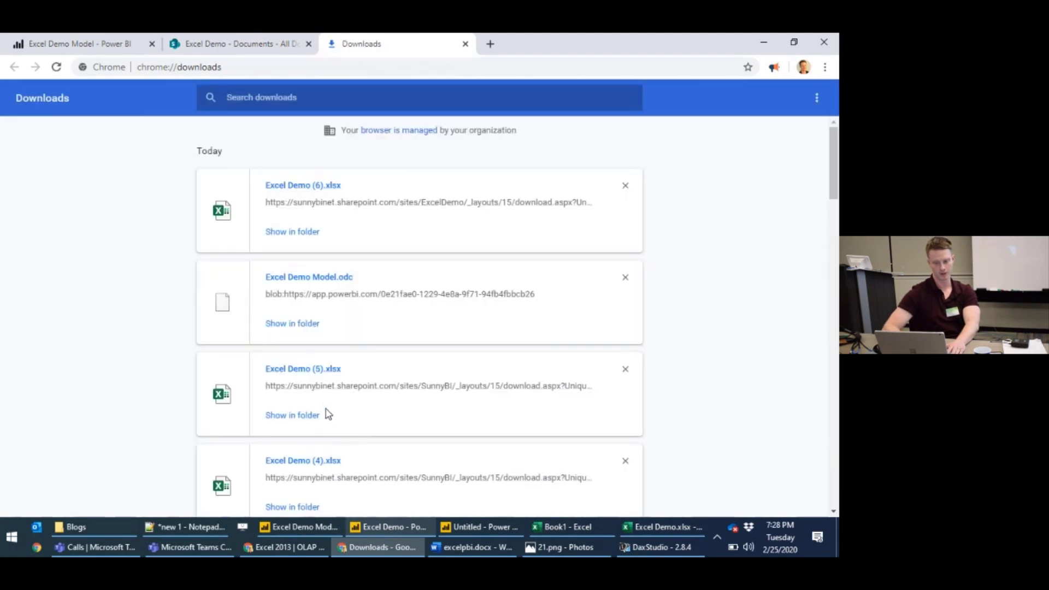
right_click(363, 208)
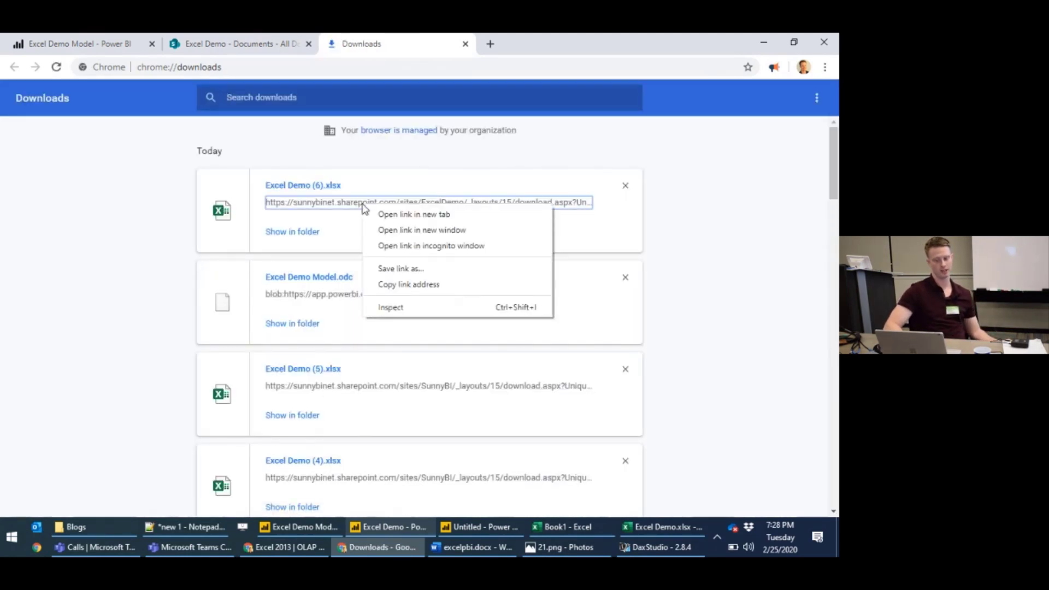
left_click(432, 284)
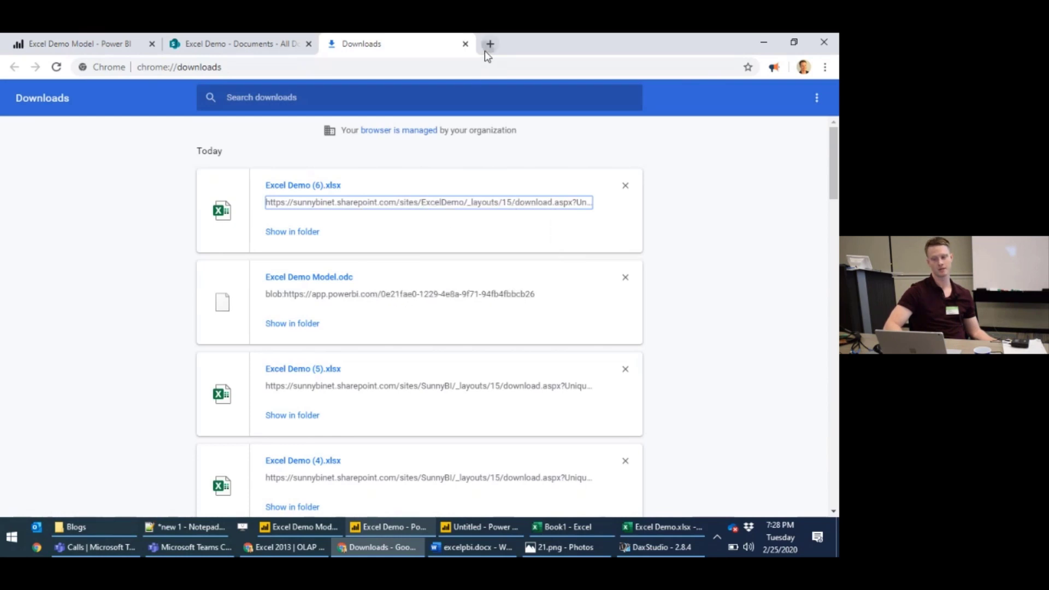
Paste the copied download link into a new tab's address, highlight its UniqueId part, and select the whole URL.
left_click(486, 49)
key("ctrl+v")
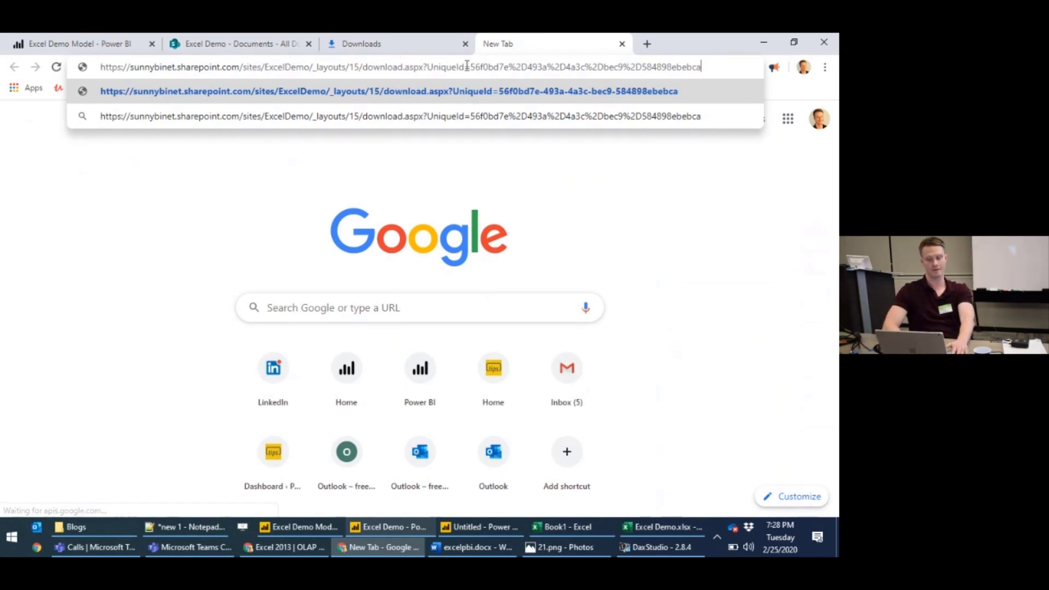
left_click_drag(473, 66, 714, 65)
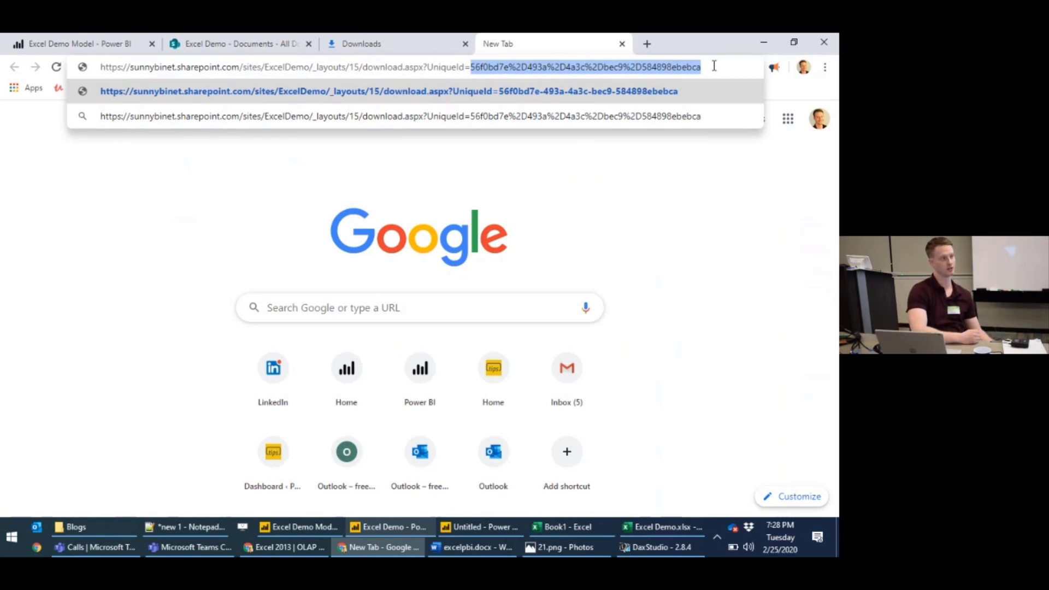
key("ctrl+a")
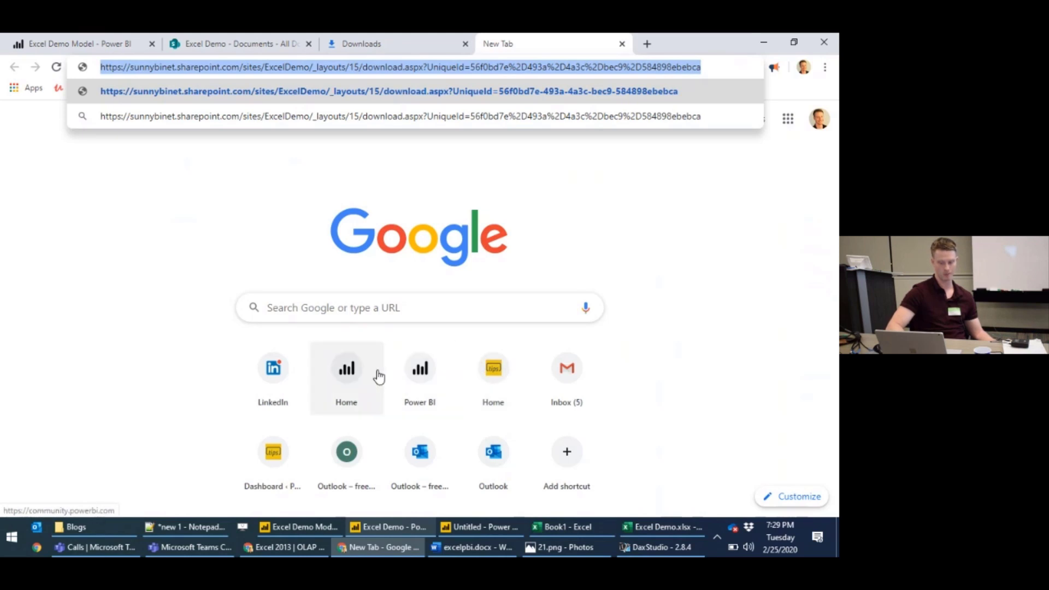
Switch to the Excel Demo report in Power BI Desktop, insert unnamed.png from Downloads, and shrink it into the right end of the Stock Price header.
left_click(405, 530)
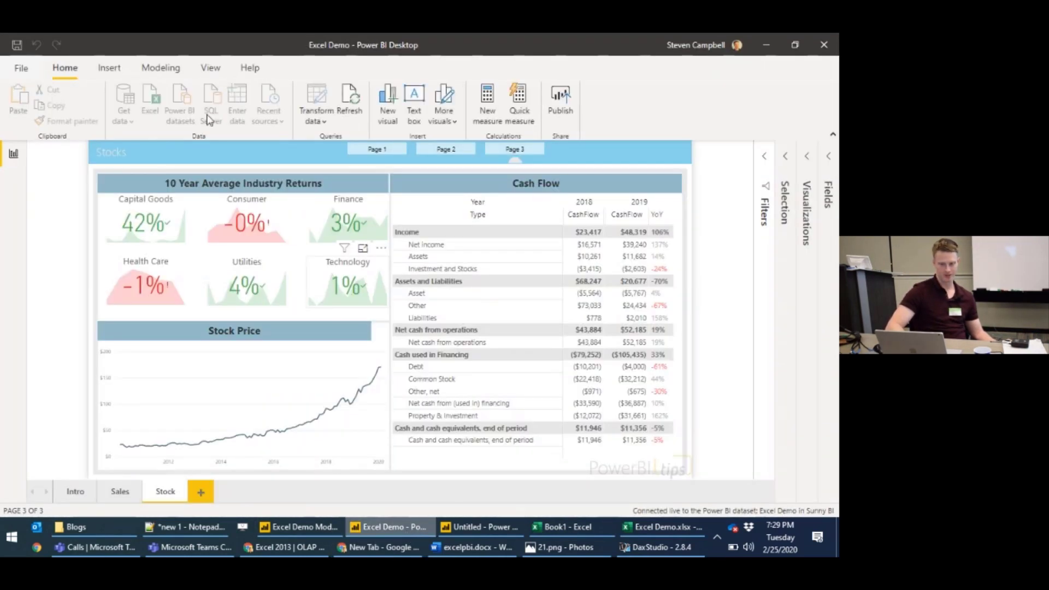
left_click(111, 69)
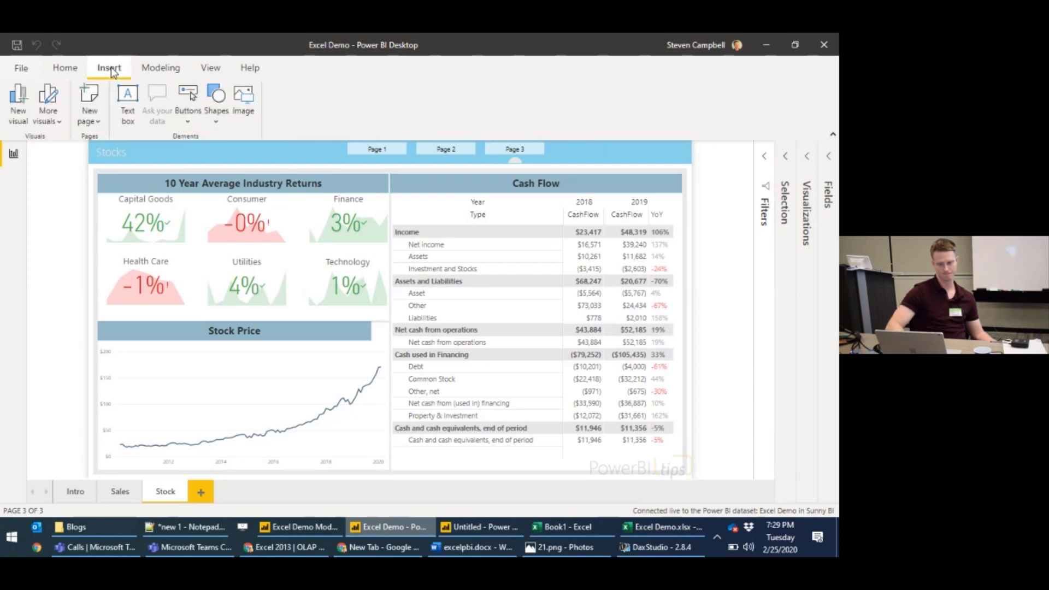
left_click(212, 116)
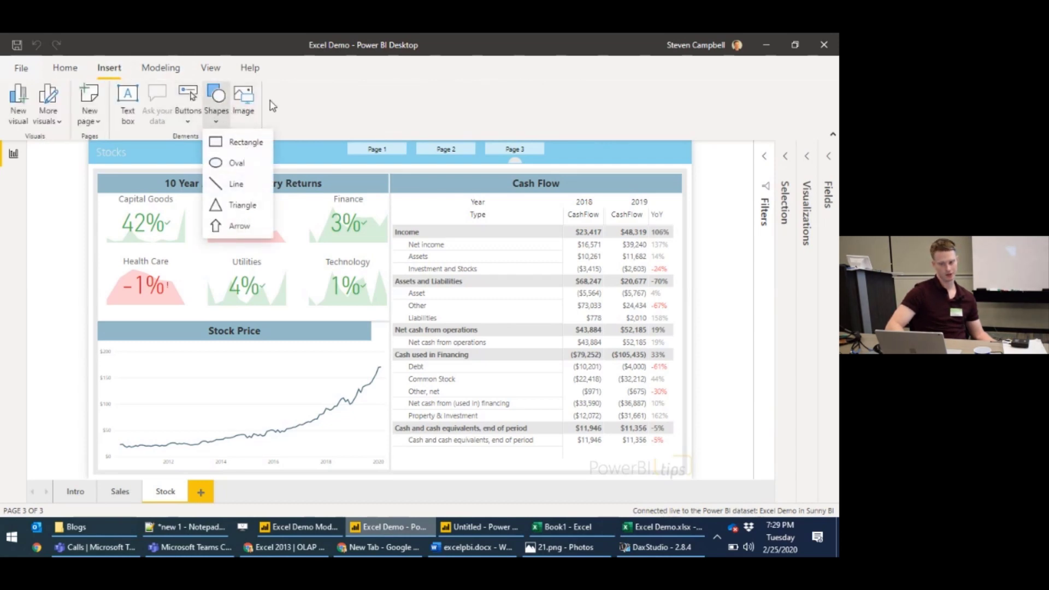
left_click(248, 101)
left_click(252, 99)
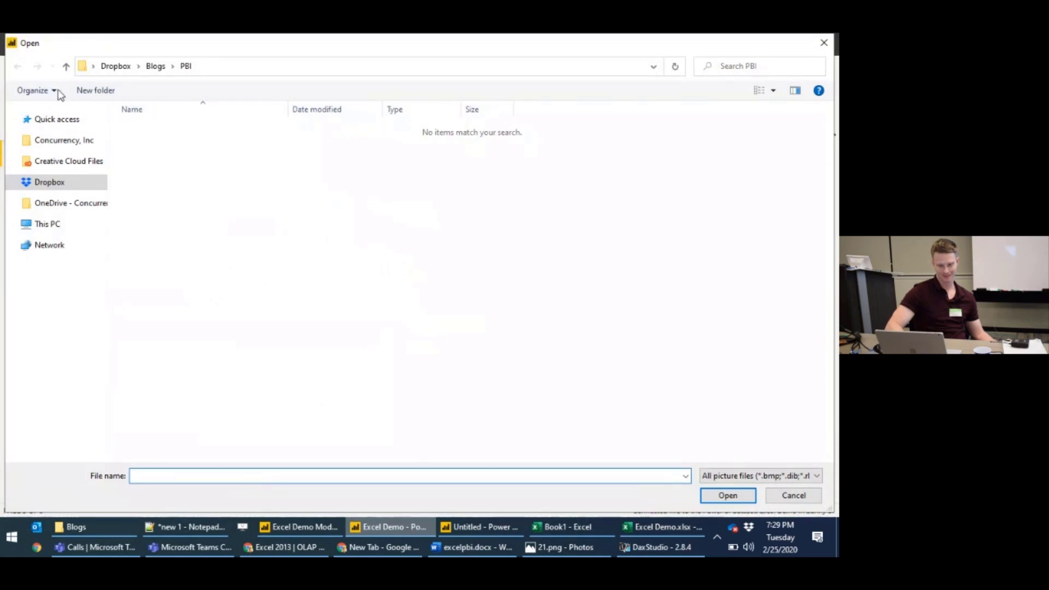
left_click(63, 224)
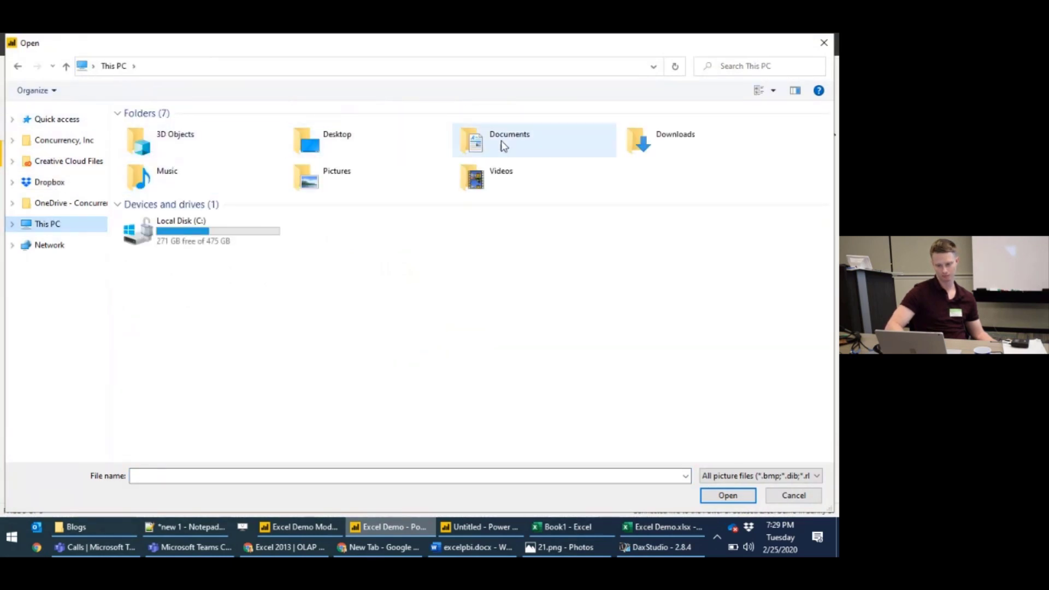
double_click(650, 144)
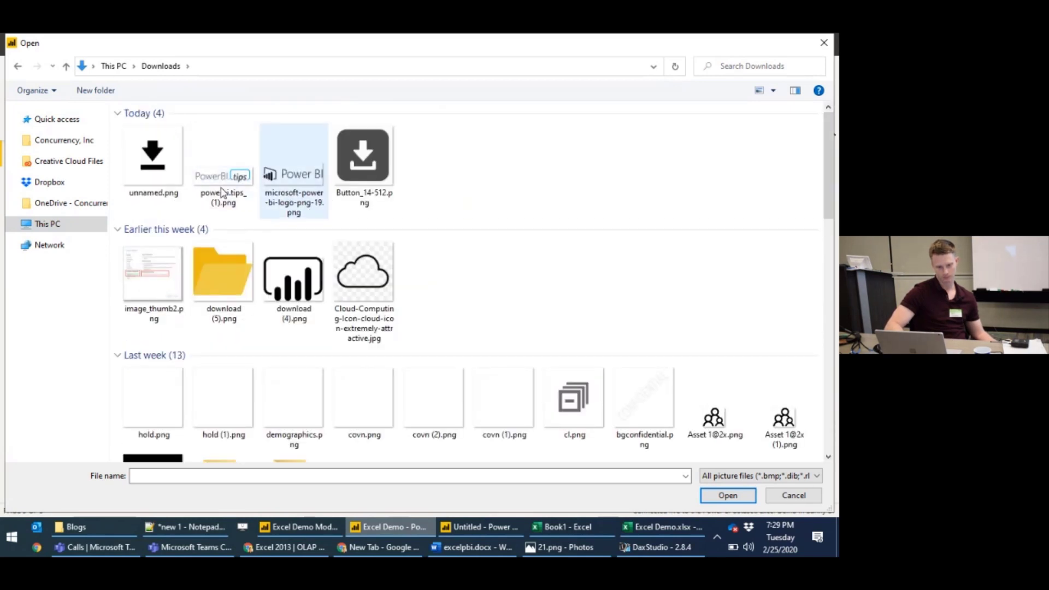
double_click(177, 171)
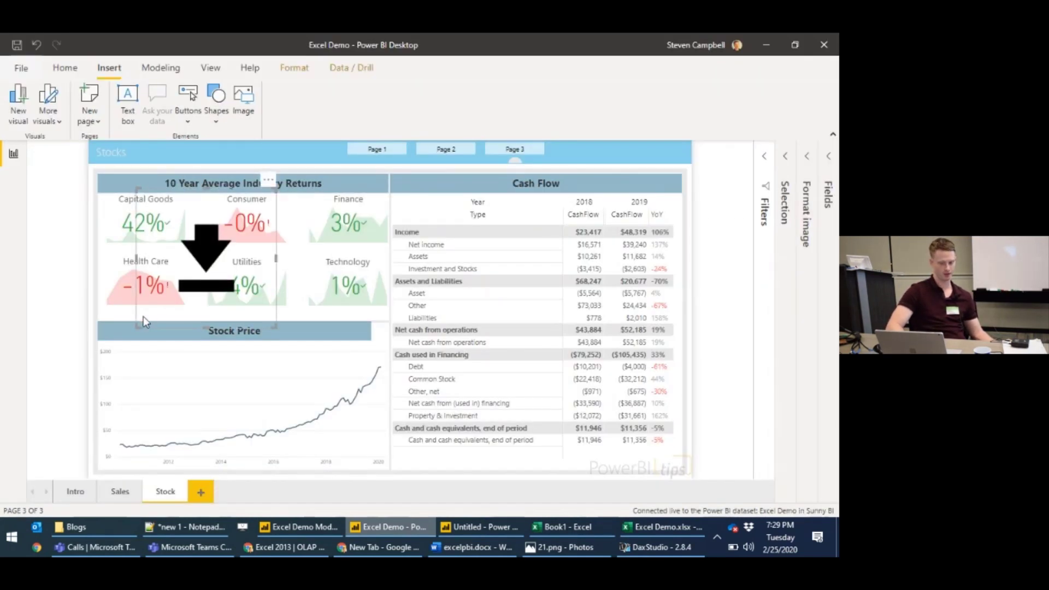
left_click_drag(137, 322, 373, 342)
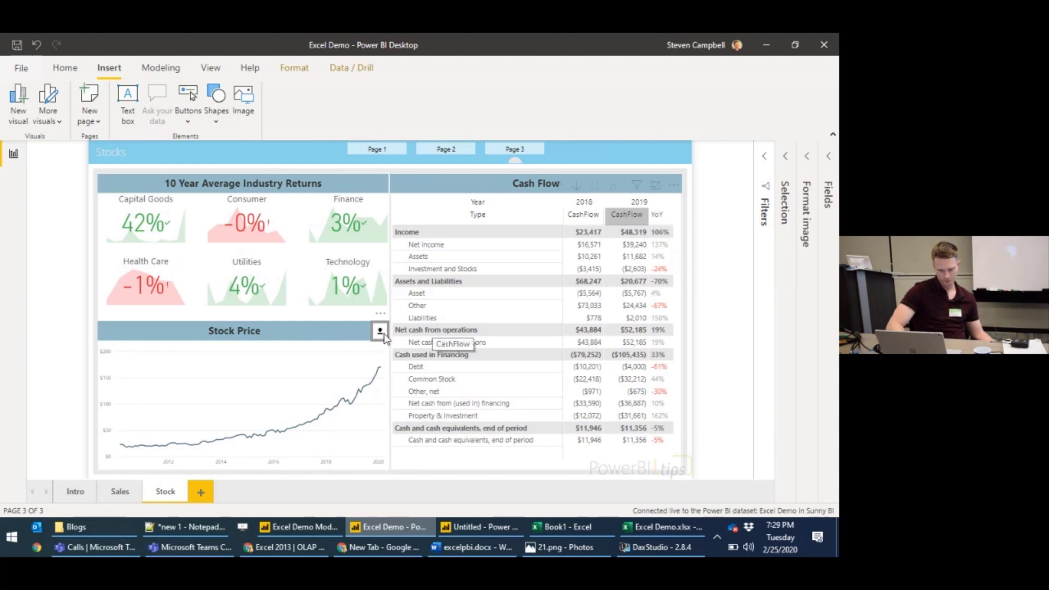
Turn on the download icon's background and apply the Stock Price header's formatting to the icon with Format painter.
left_click(809, 164)
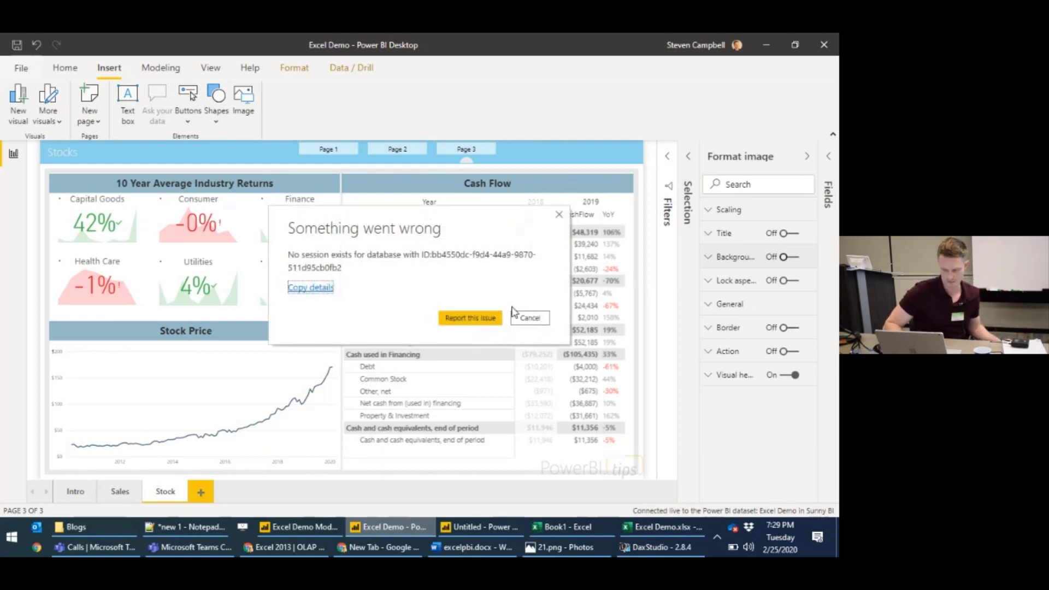
left_click(529, 317)
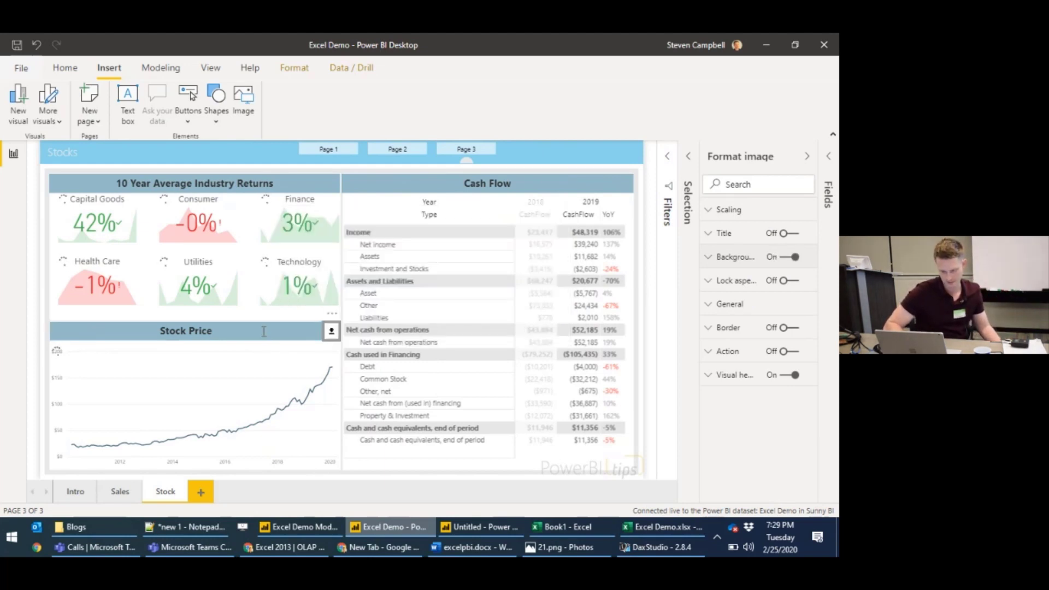
left_click(263, 332)
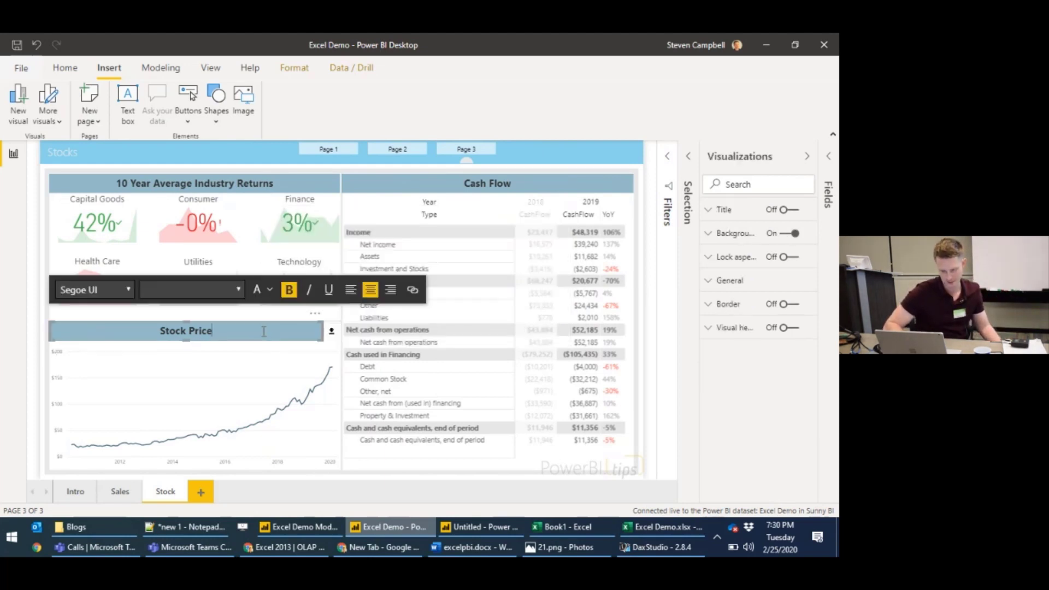
left_click(74, 66)
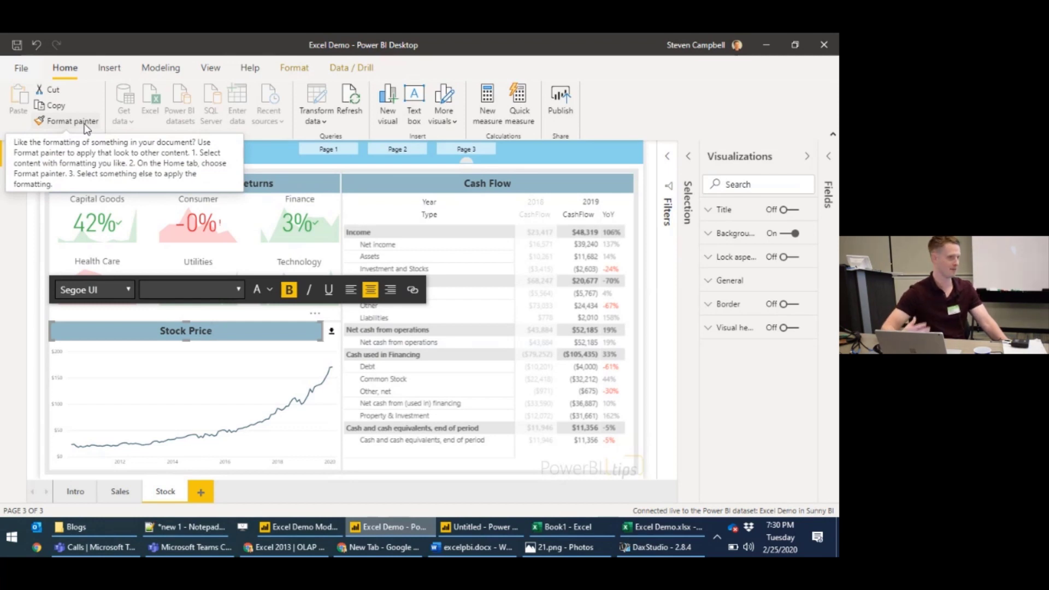
left_click(71, 120)
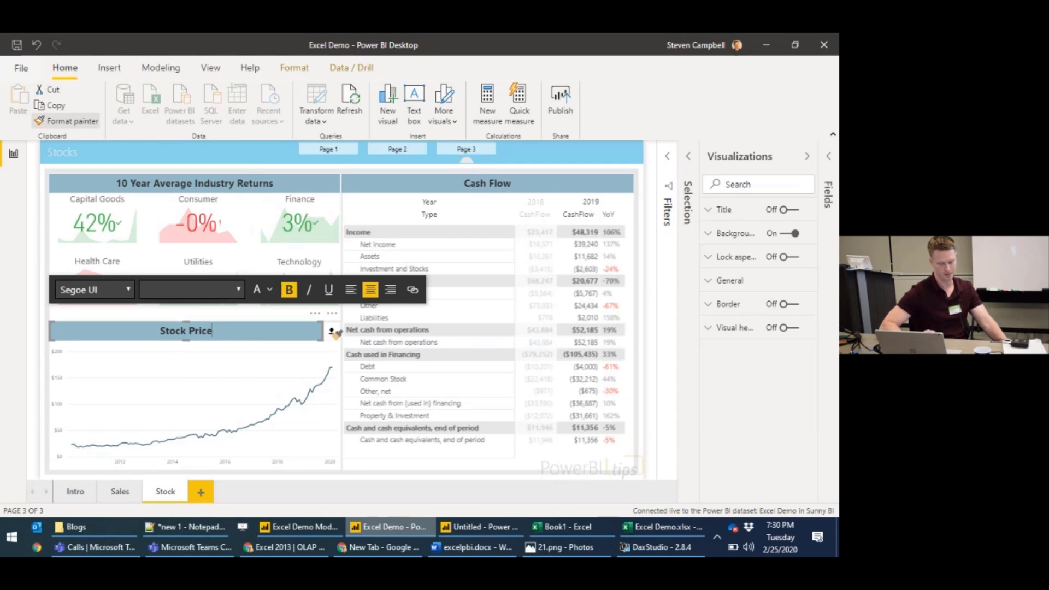
left_click(333, 331)
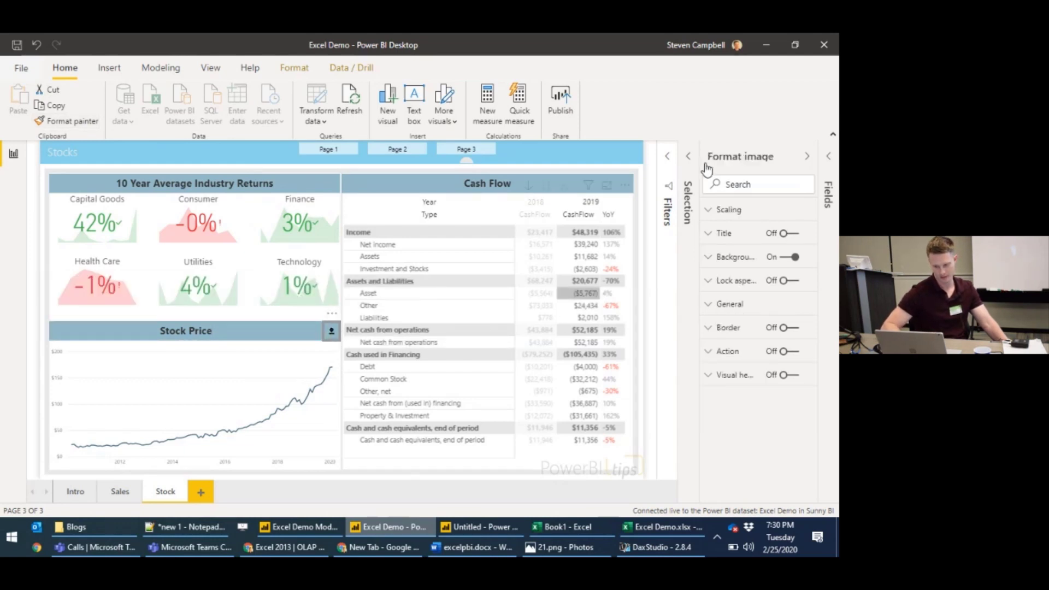
Set the image scaling of the download icon in the Stock Price header to Fit.
left_click(733, 168)
left_click(735, 205)
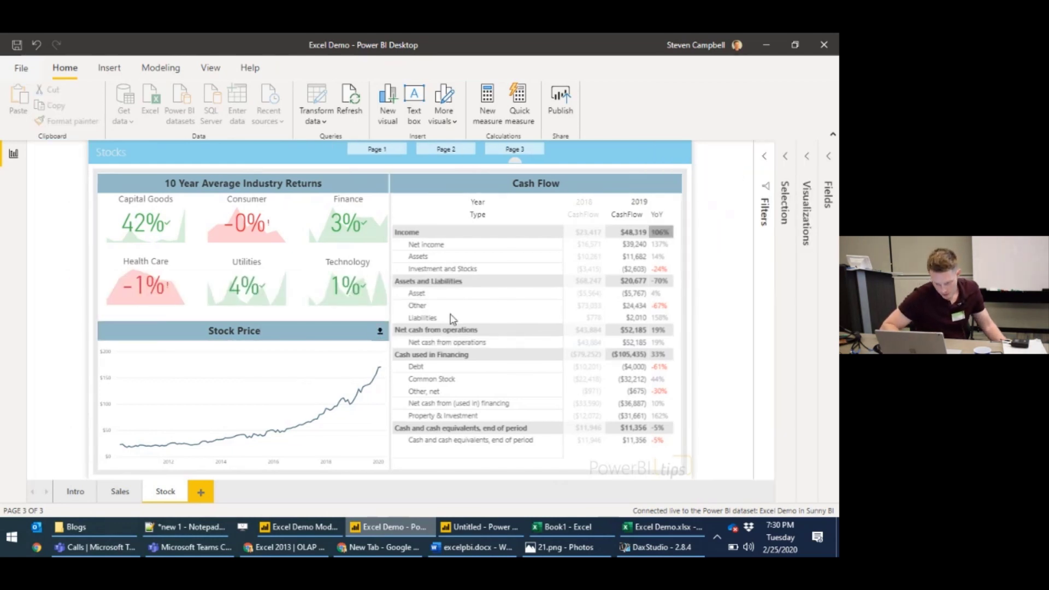
left_click(380, 333)
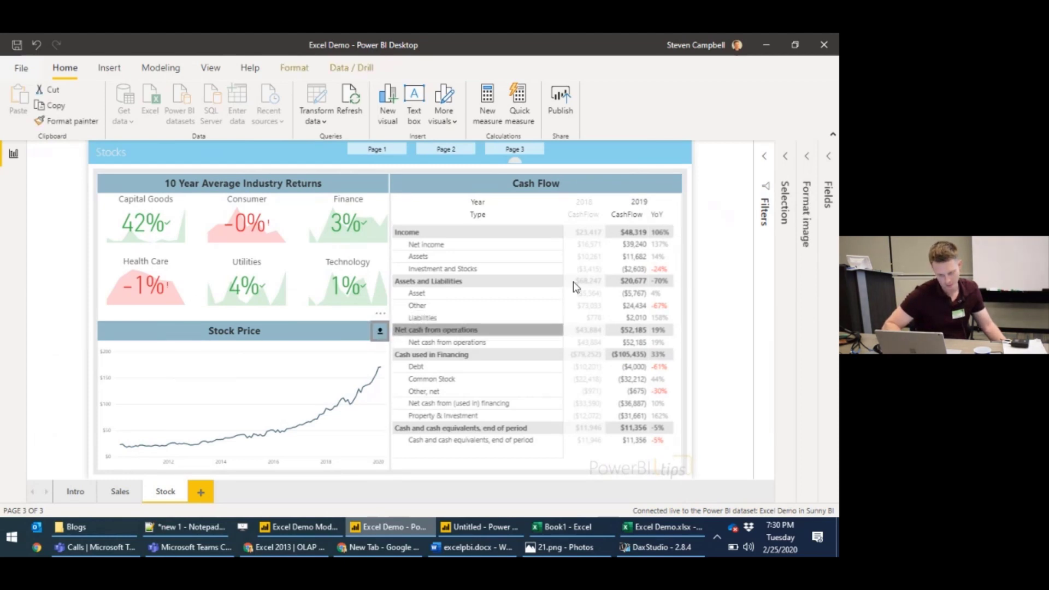
left_click(813, 180)
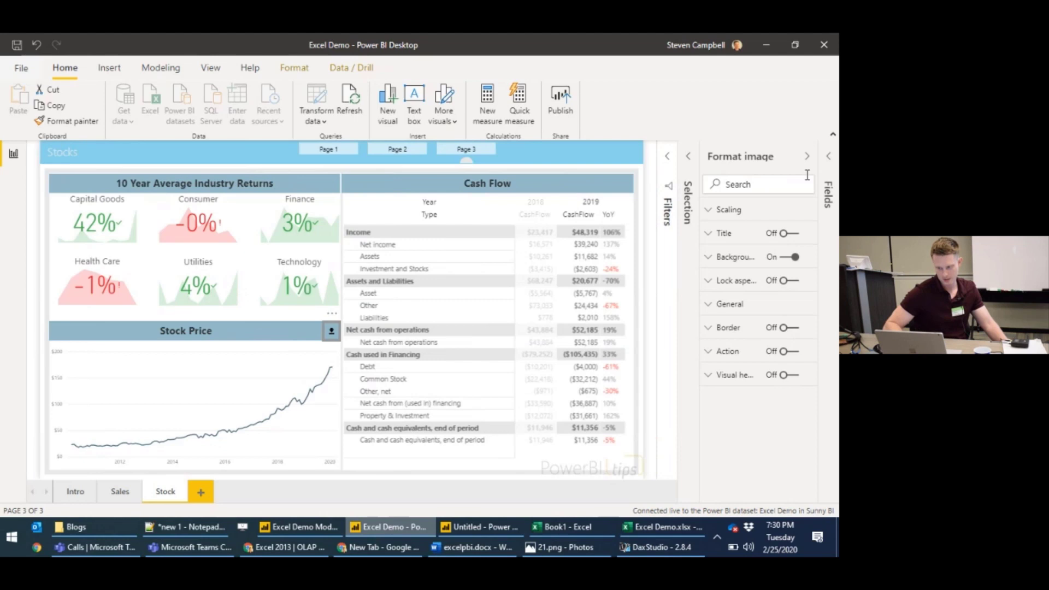
left_click(746, 214)
left_click(762, 249)
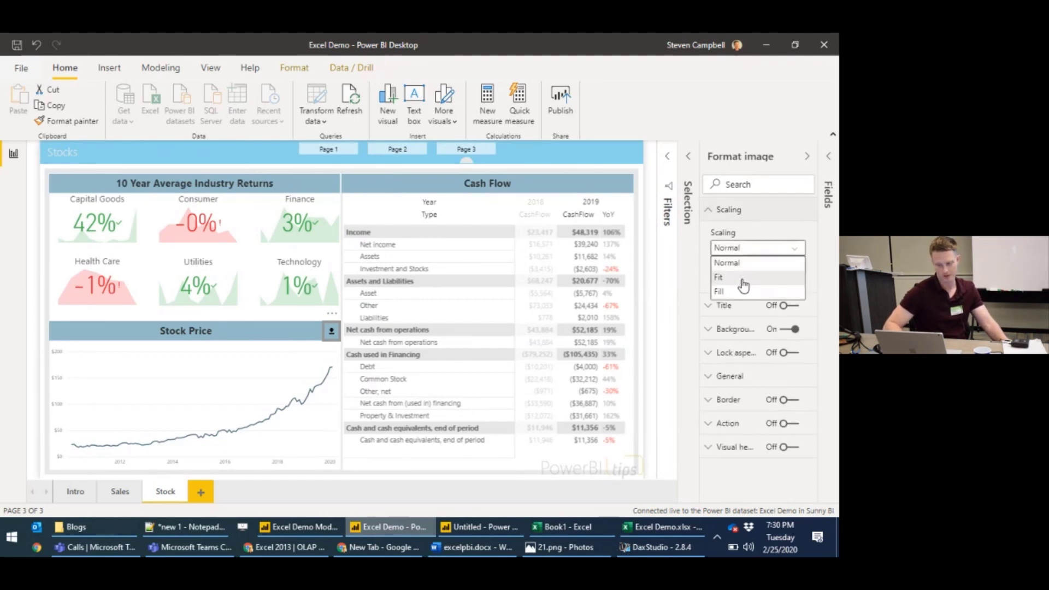
left_click(735, 278)
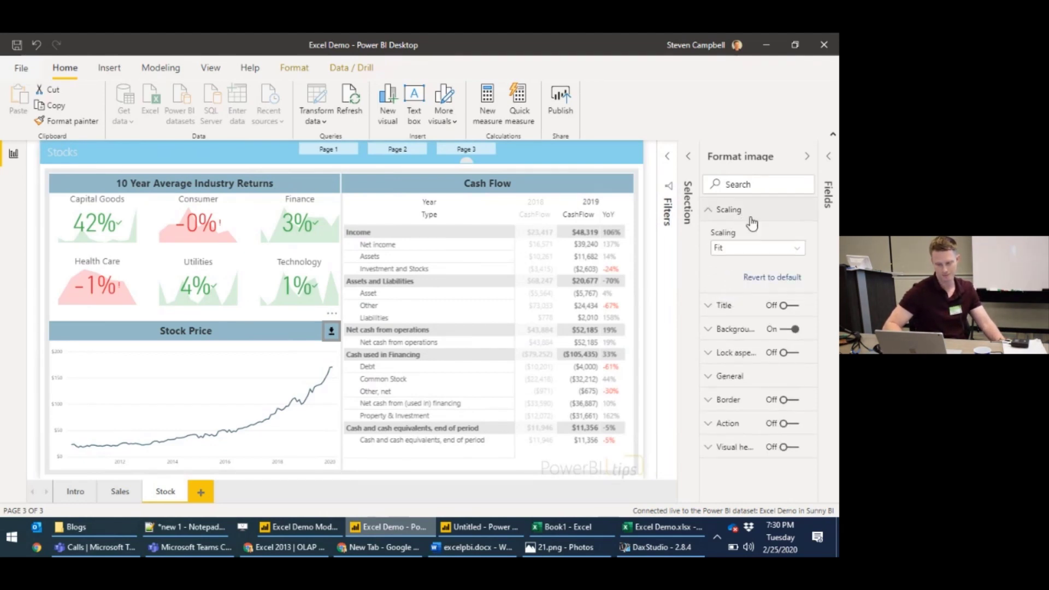
left_click(743, 212)
left_click(744, 155)
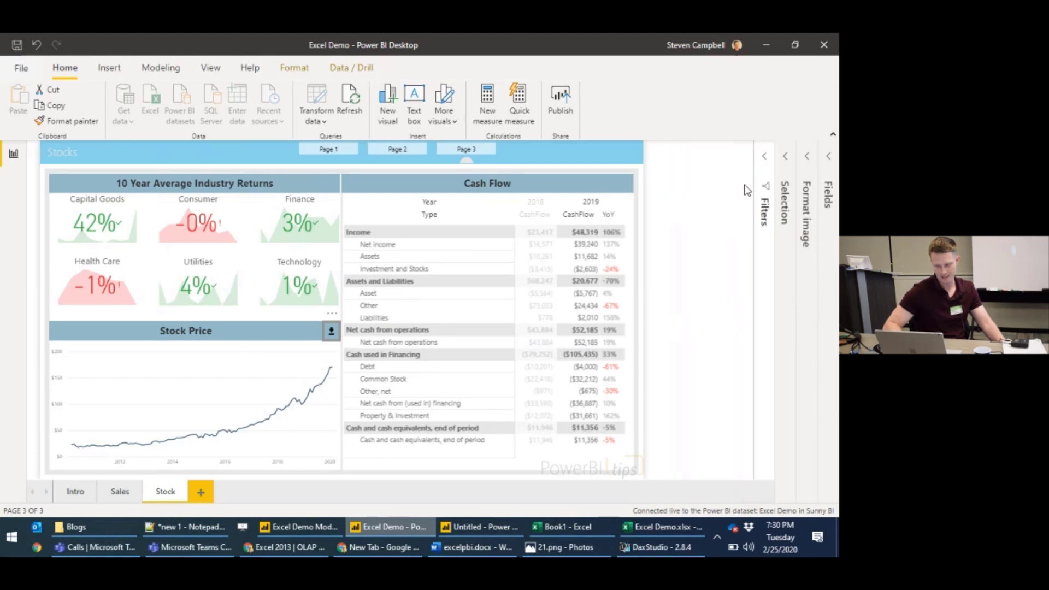
left_click(702, 210)
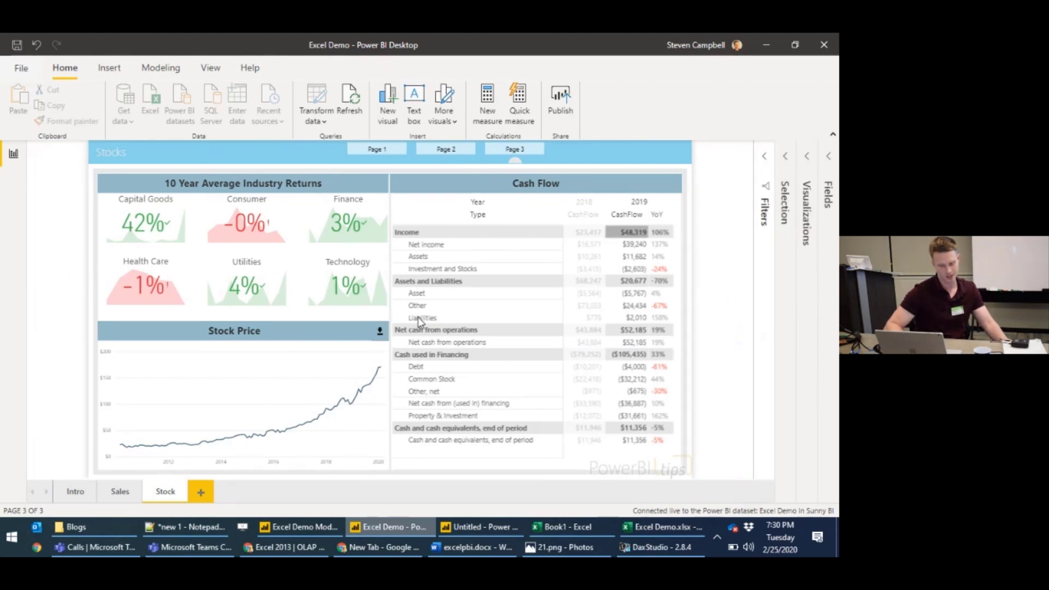
Turn on the download icon's action, set its type to Web URL, and paste the copied SharePoint download link as the URL.
left_click(379, 335)
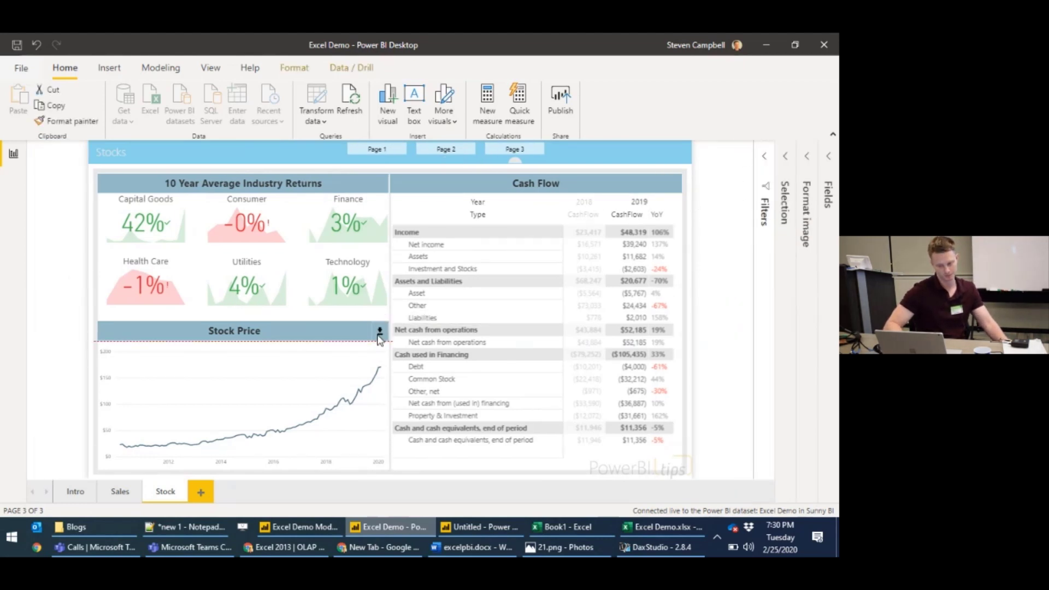
left_click(807, 206)
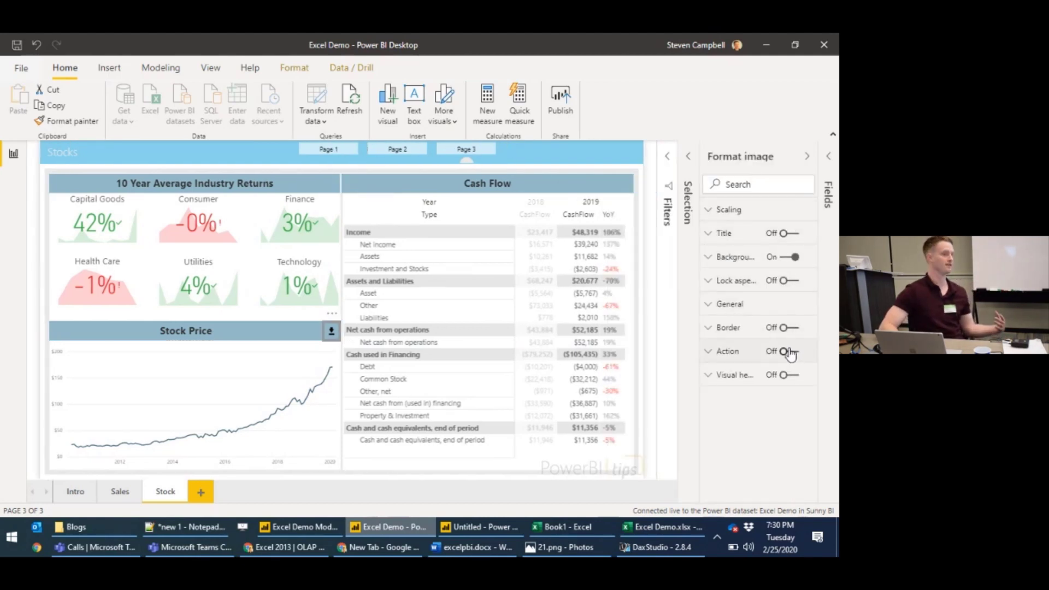
left_click(788, 352)
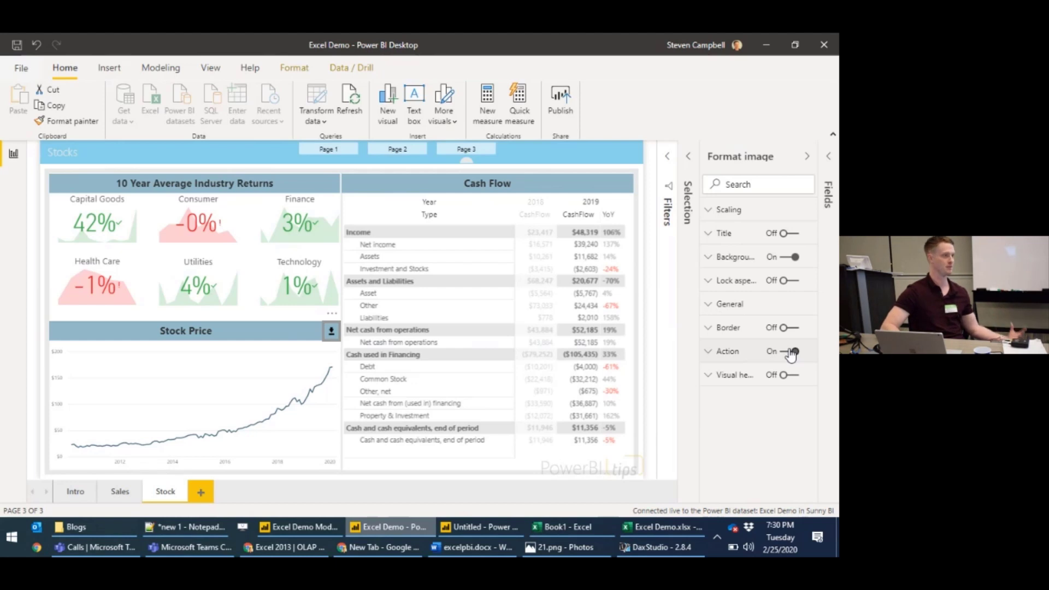
left_click(738, 354)
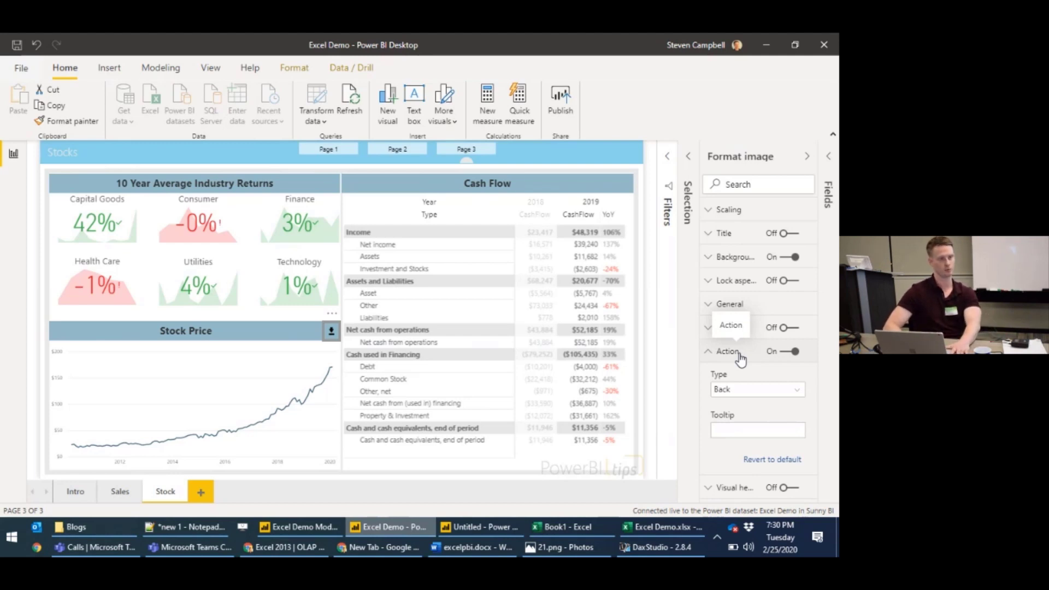
left_click(740, 389)
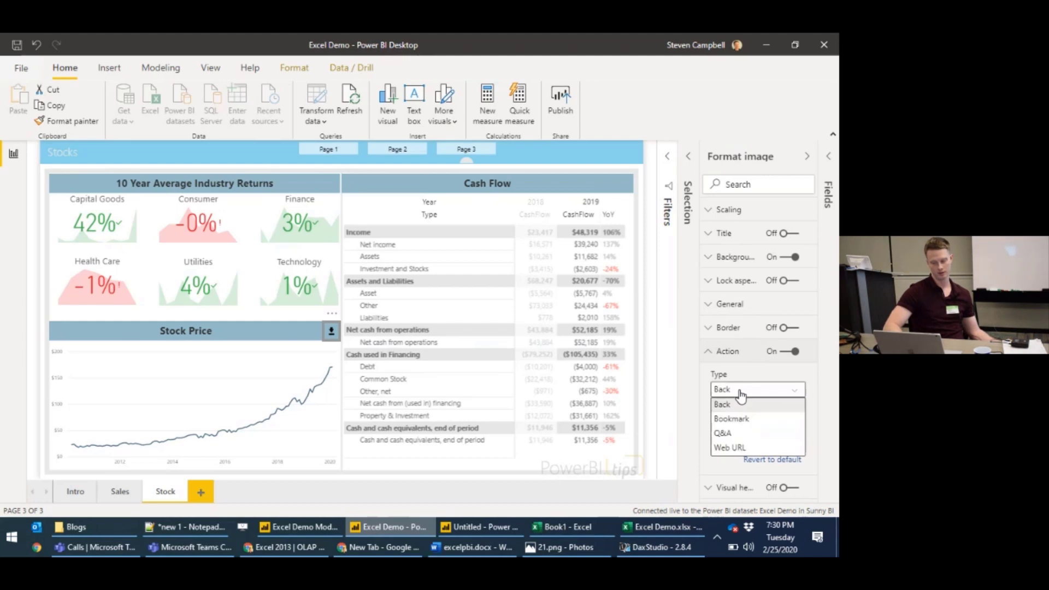
left_click(742, 447)
left_click(732, 430)
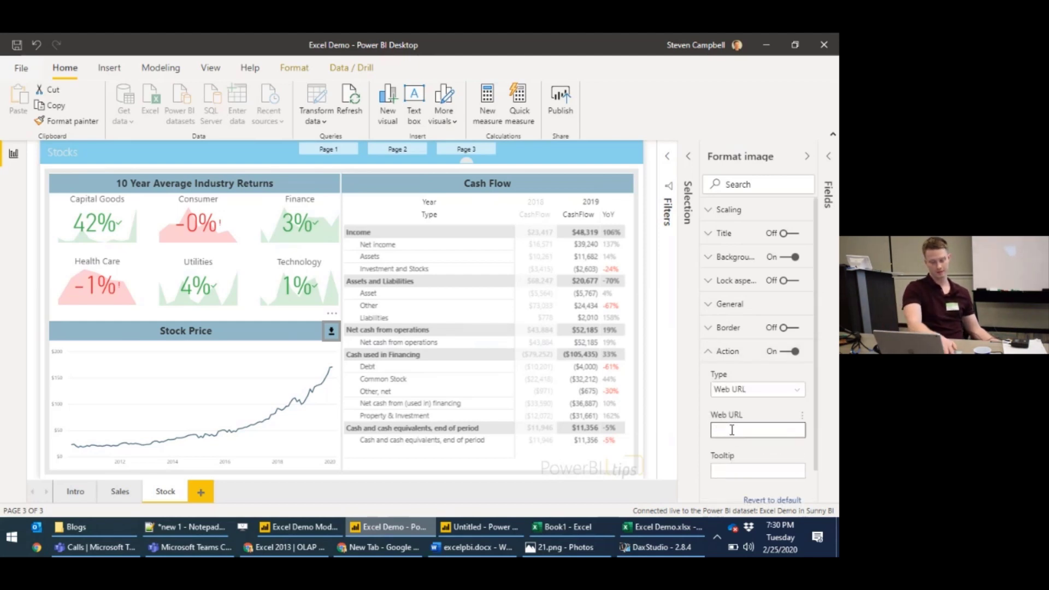
key("ctrl+v")
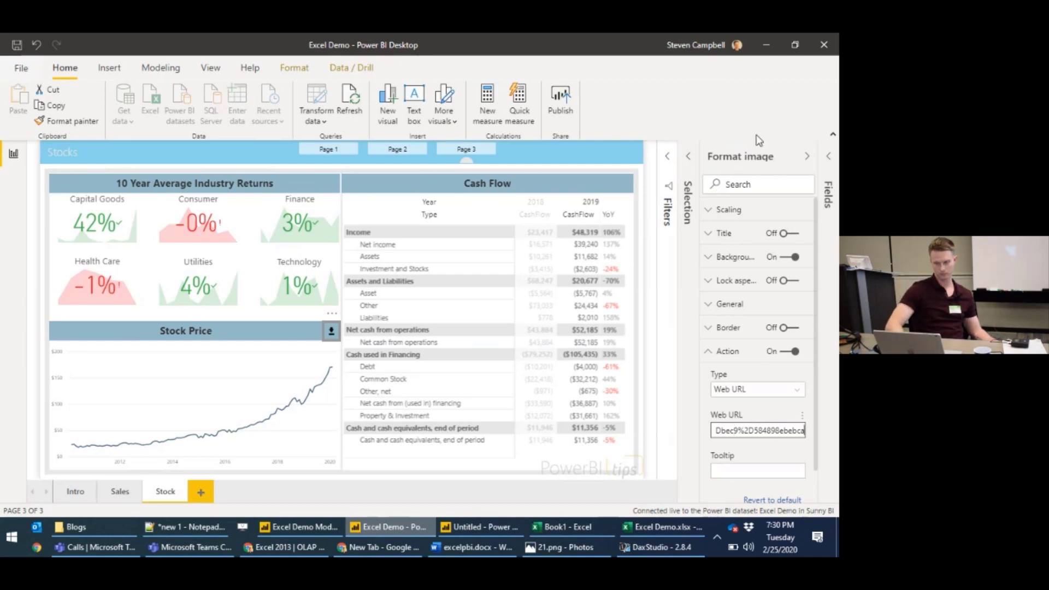
left_click(807, 156)
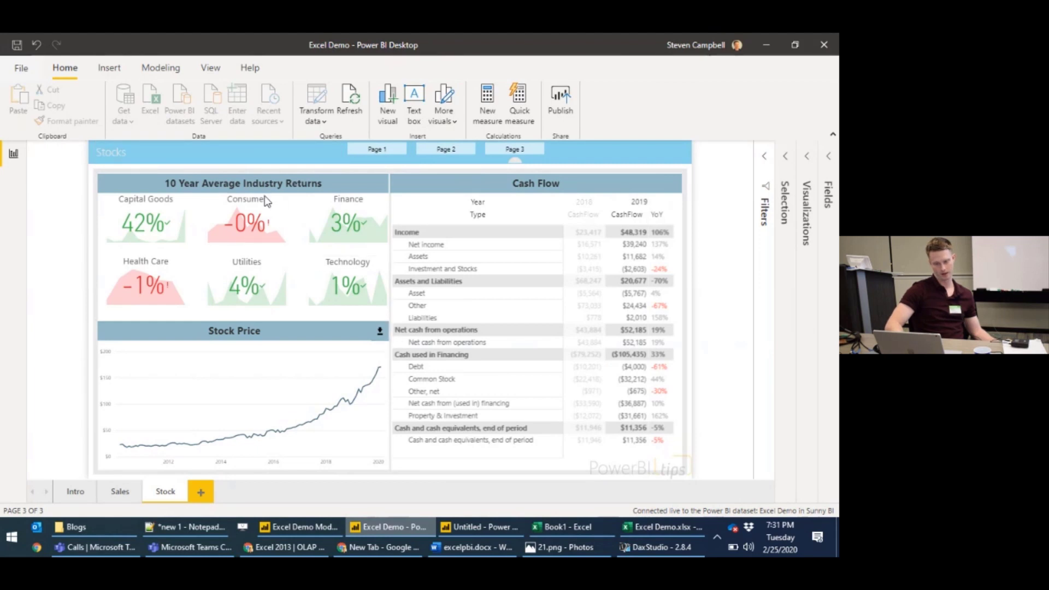
Save the report in Downloads as Excel Demo WITH DOWNLOAD.pbix.
left_click(20, 67)
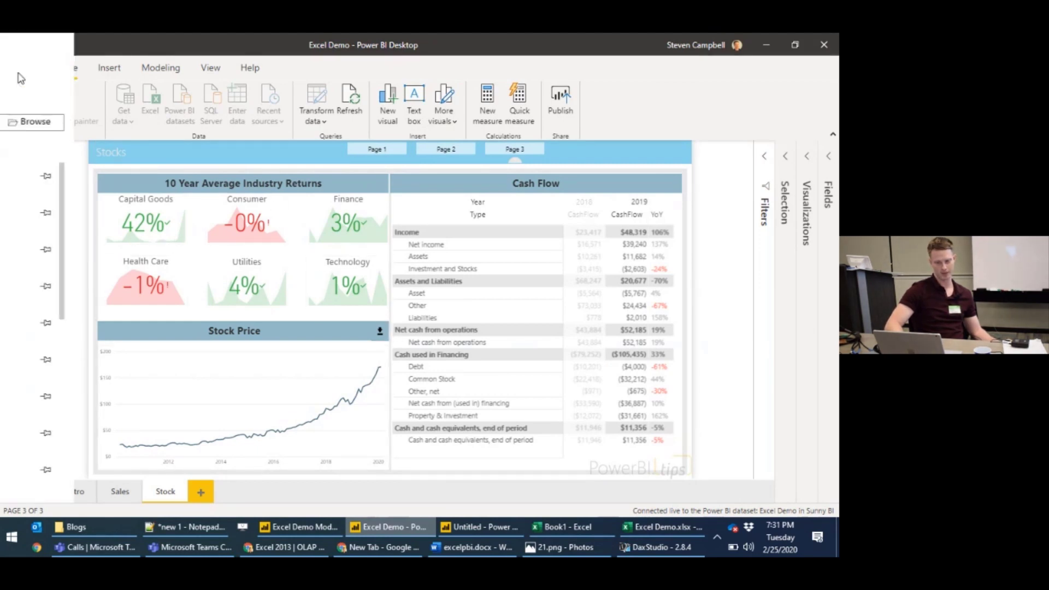
key("Escape")
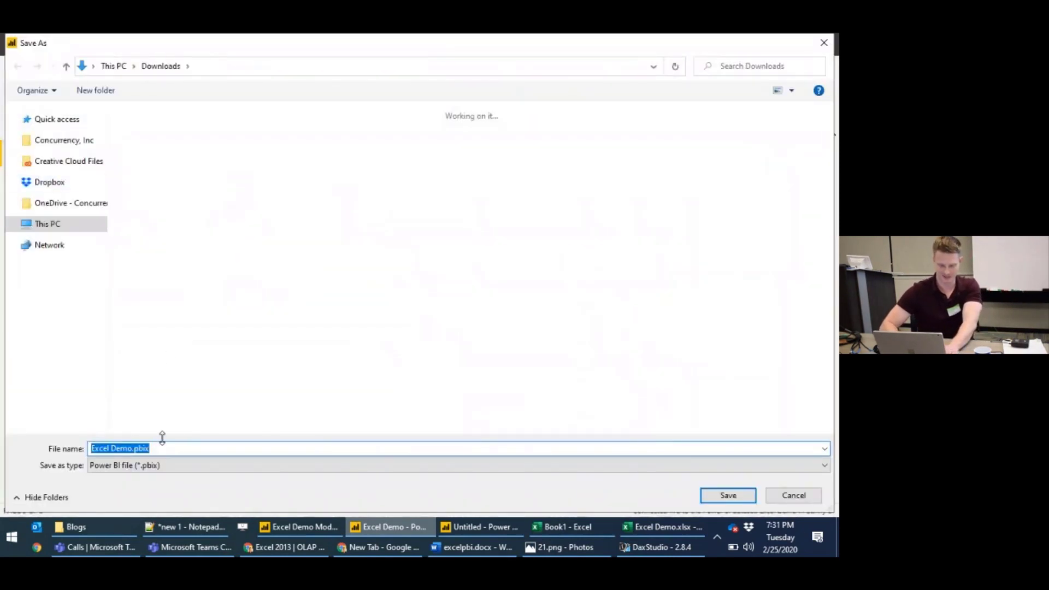
left_click(133, 449)
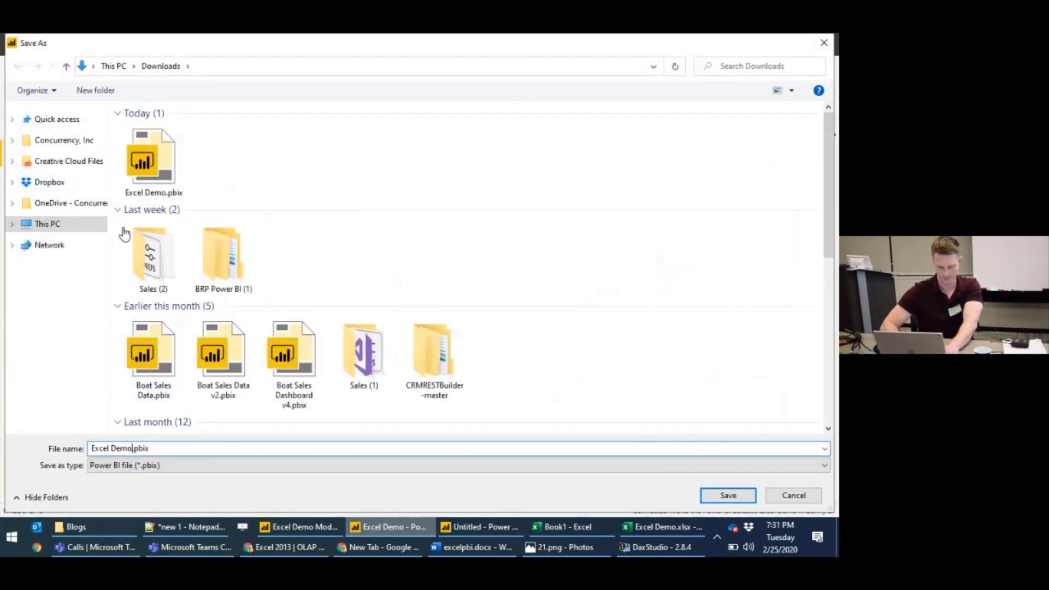
type("WITH DO")
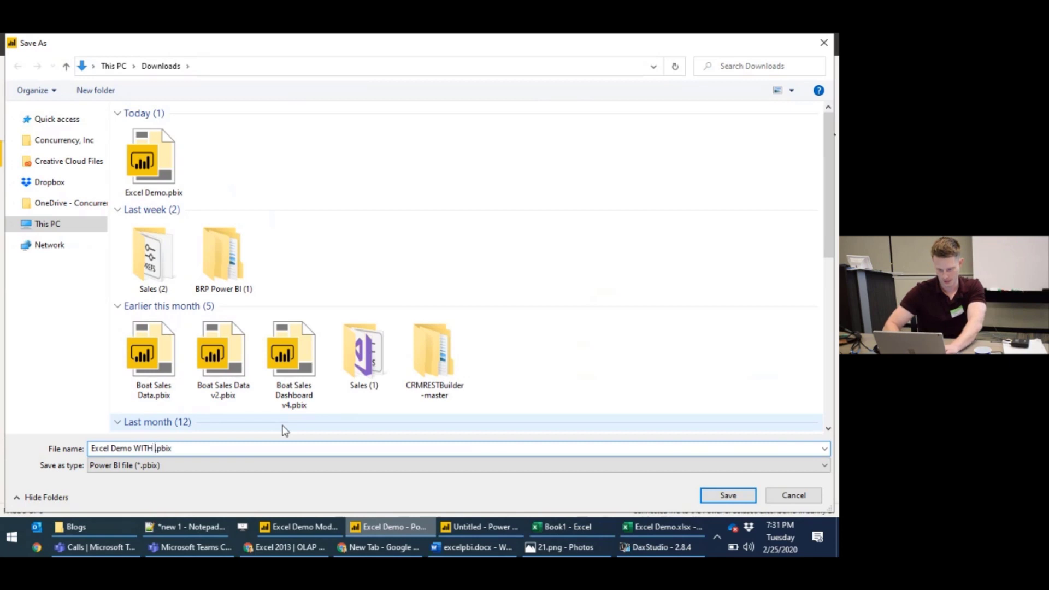
type("WNLOAD")
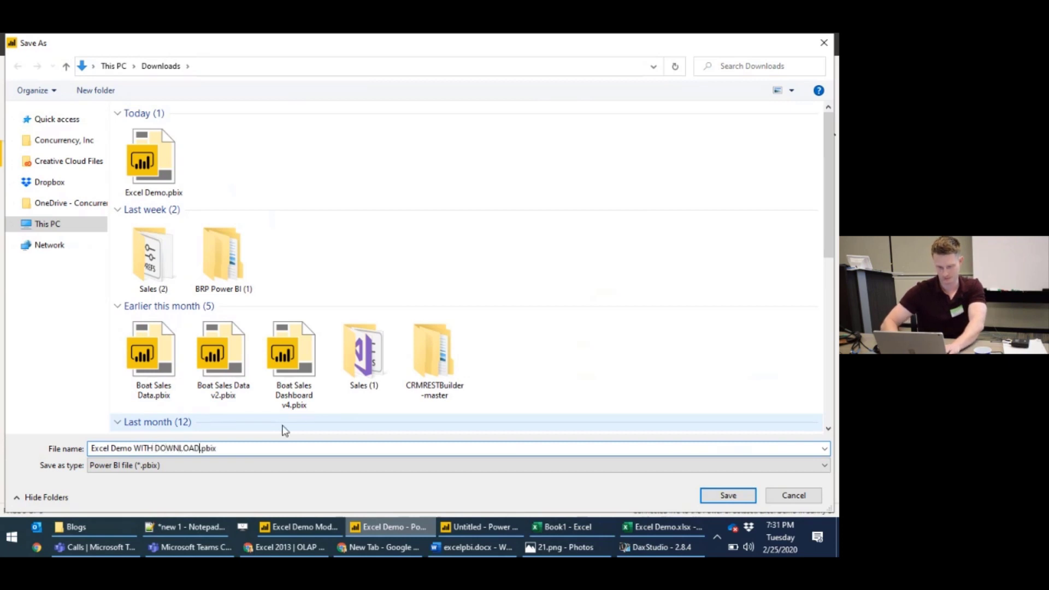
key("Return")
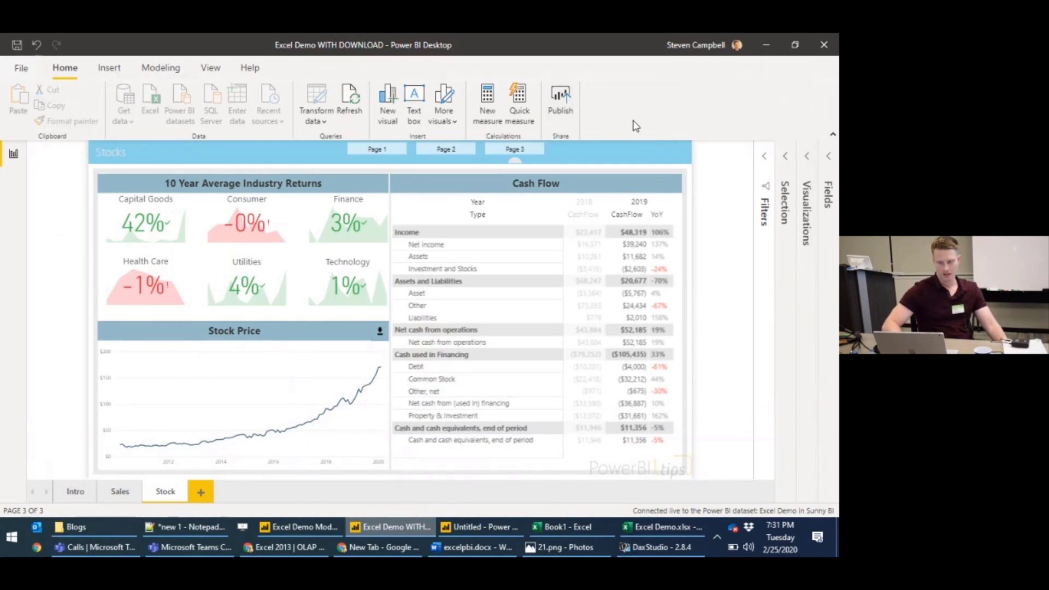
Publish the report to the Excel Model Demo workspace and dismiss the publishing dialog.
left_click(566, 105)
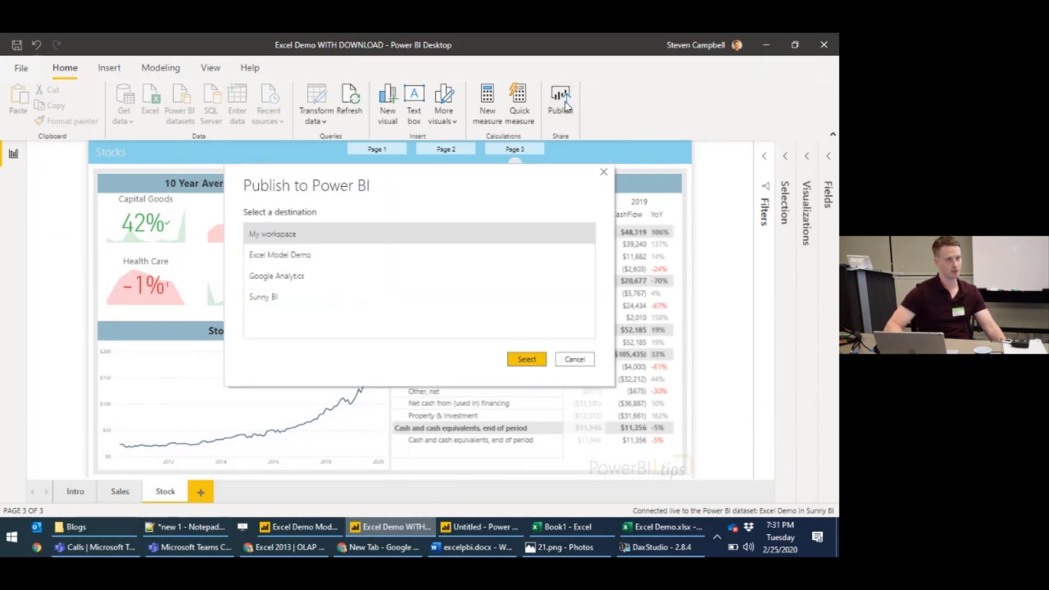
left_click(305, 258)
left_click(537, 359)
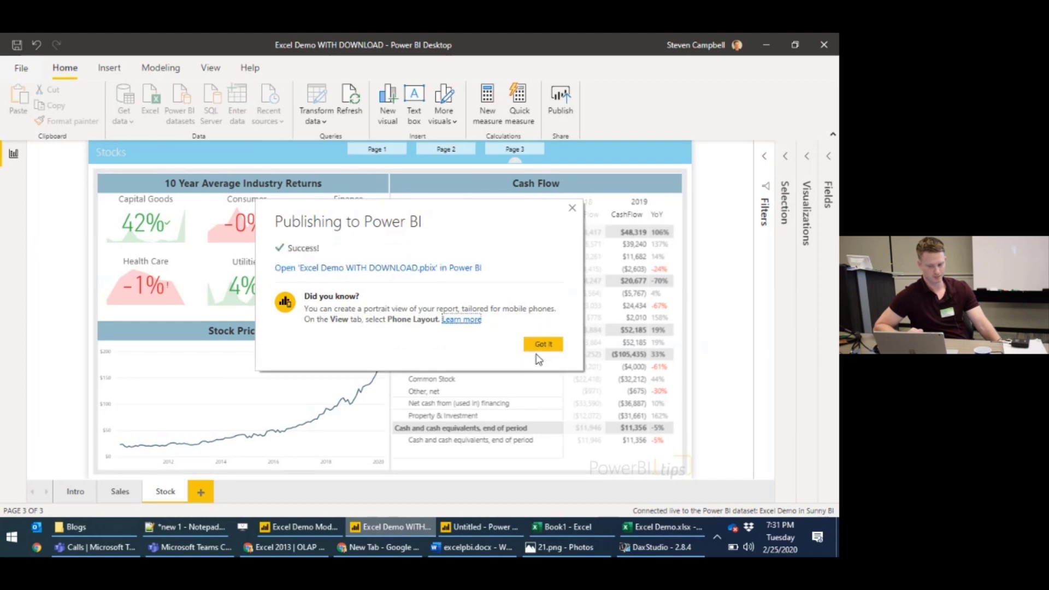
left_click(543, 345)
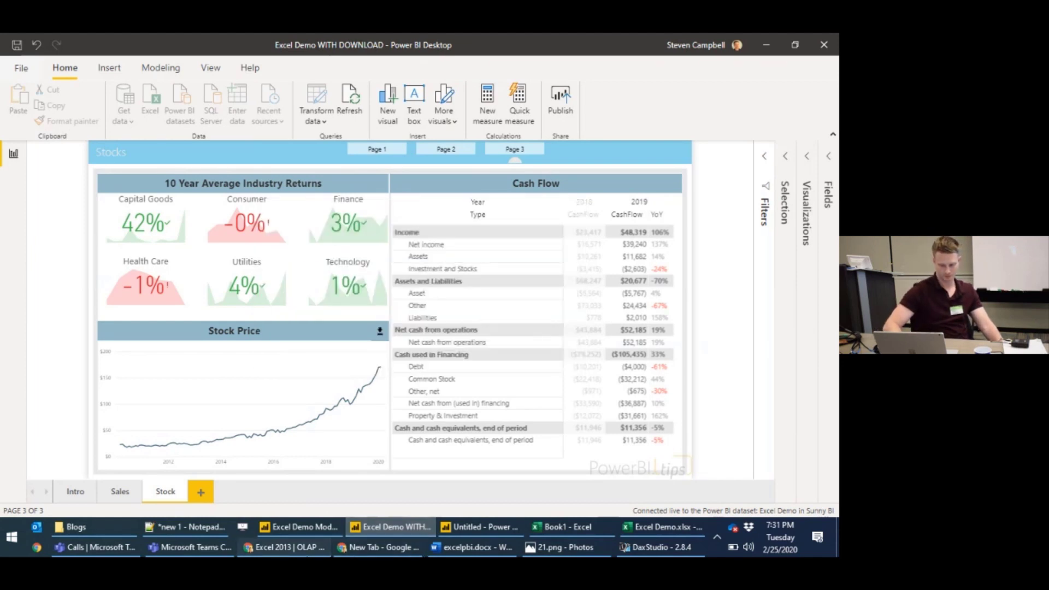
Switch to the Excel Demo report in the Power BI service in Chrome, check the workspace list, and reload the page from its own address.
left_click(382, 546)
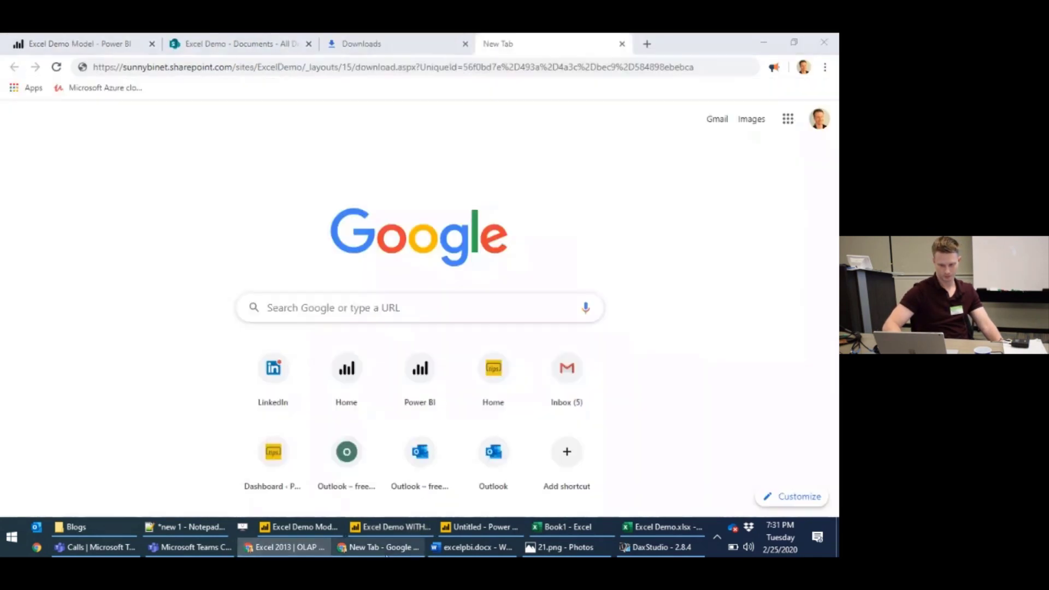
left_click(284, 547)
left_click(96, 38)
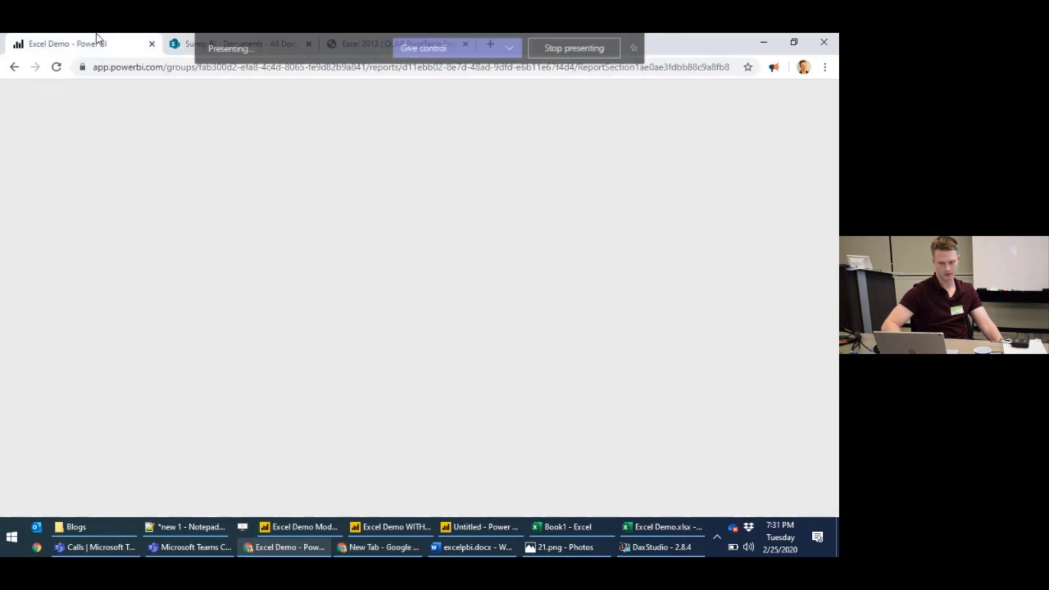
left_click(16, 123)
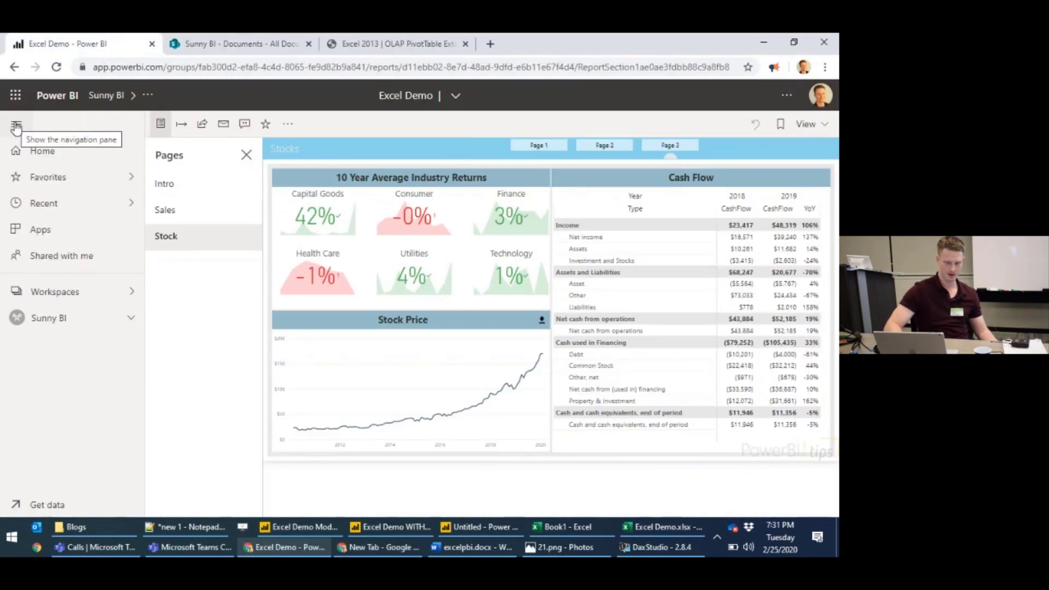
left_click(102, 298)
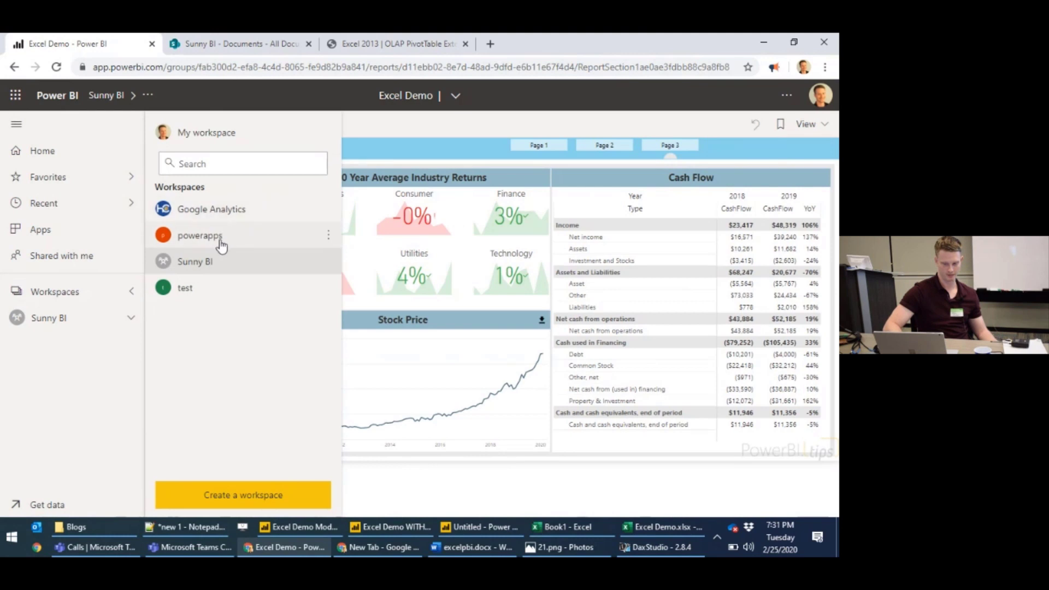
left_click(206, 68)
key("ctrl+c")
key("BackSpace")
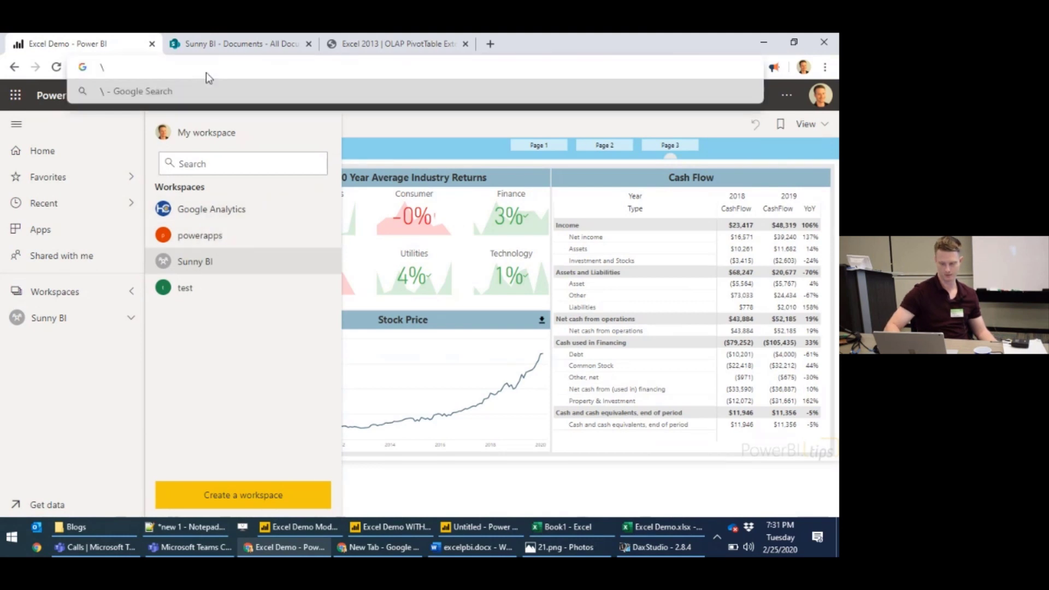
key("ctrl+v")
key("Return")
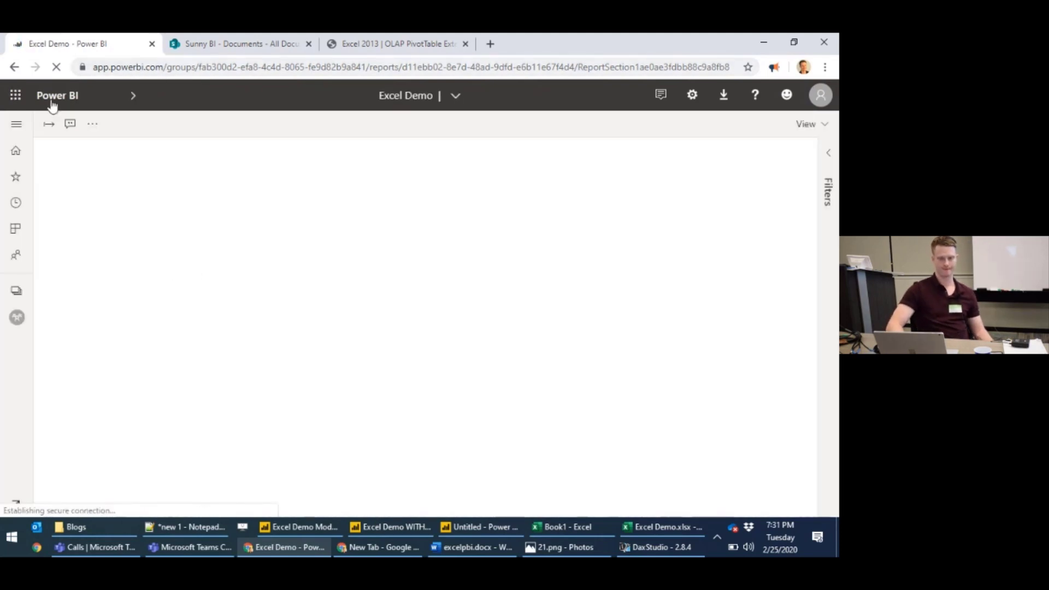
Go to the Excel Model Demo workspace and open the Excel Demo WITH DOWNLOAD report.
left_click(17, 127)
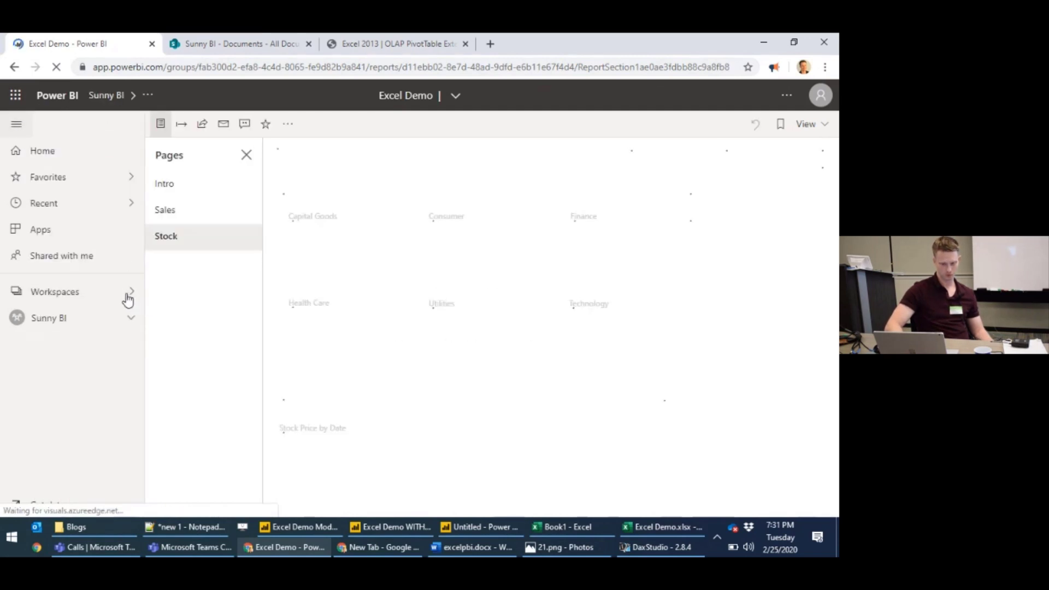
left_click(129, 295)
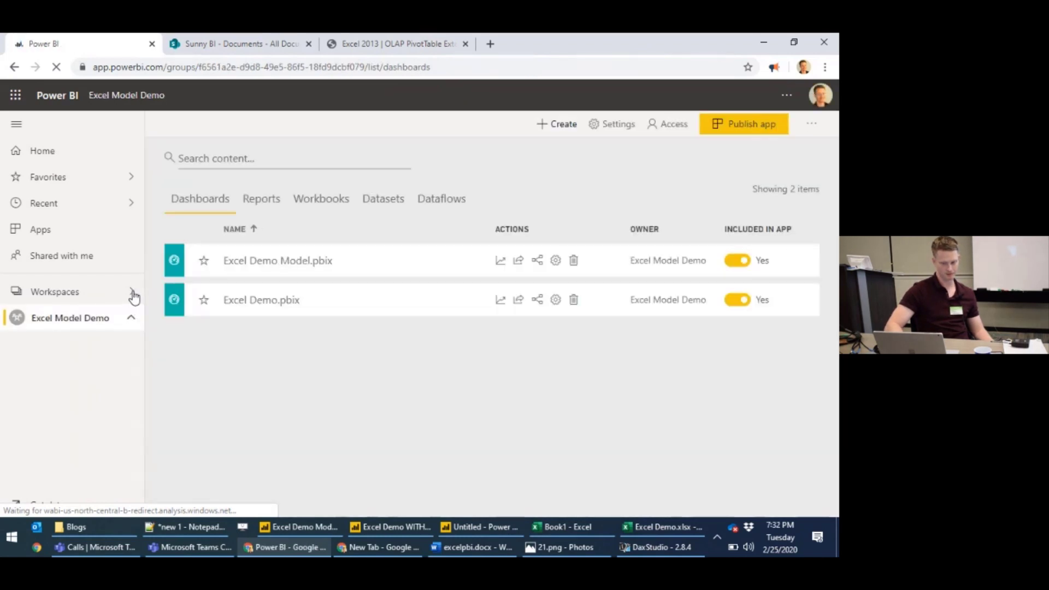
left_click(132, 294)
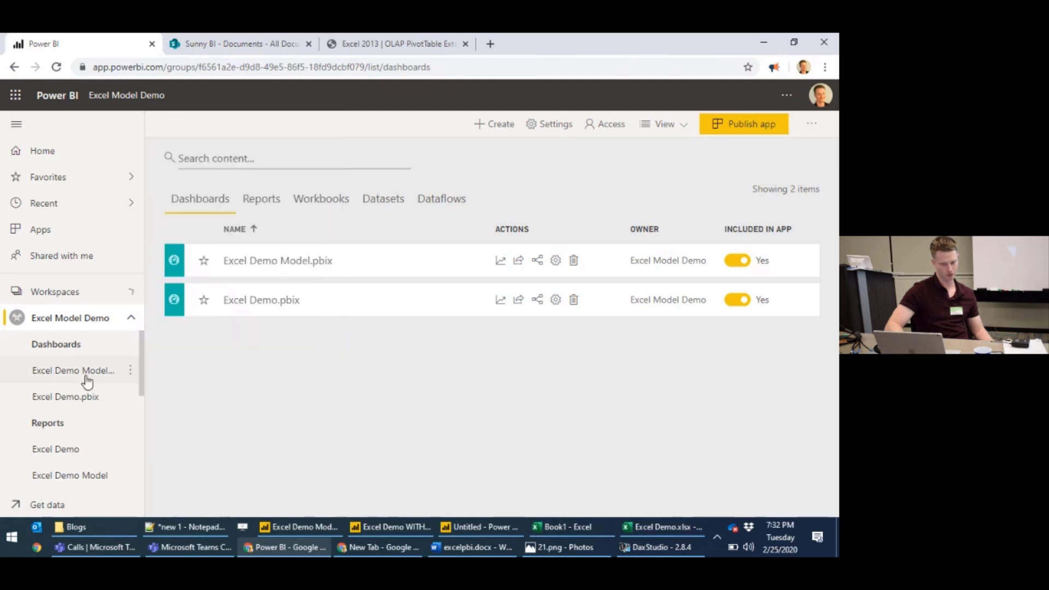
scroll(86, 463, "down", 1)
left_click(86, 446)
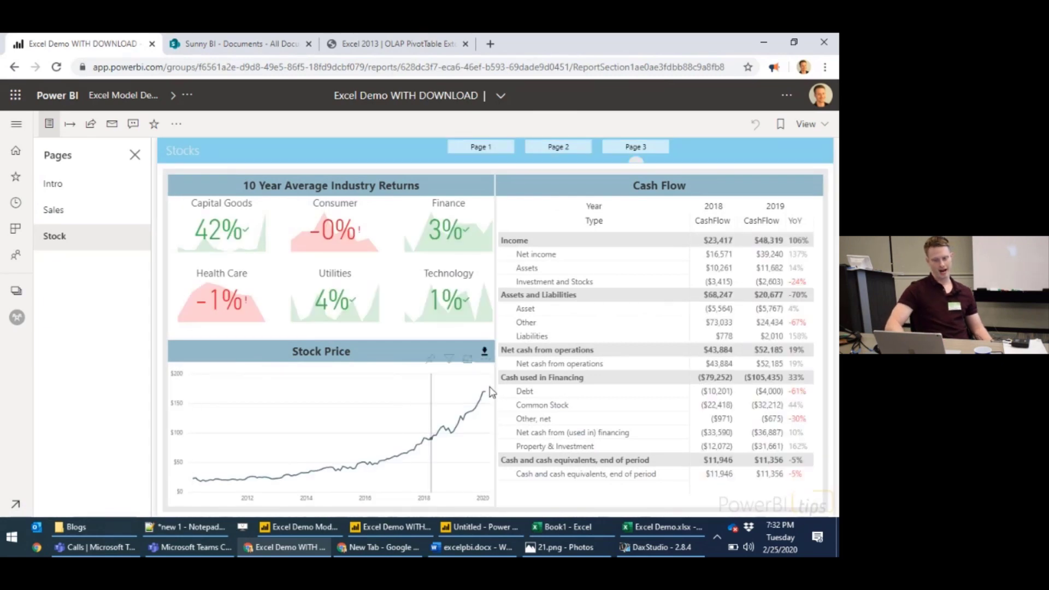
Download the workbook through the icon in the Stock Price header, open it in Excel, and look across its Cash Flow sheet.
left_click(486, 355)
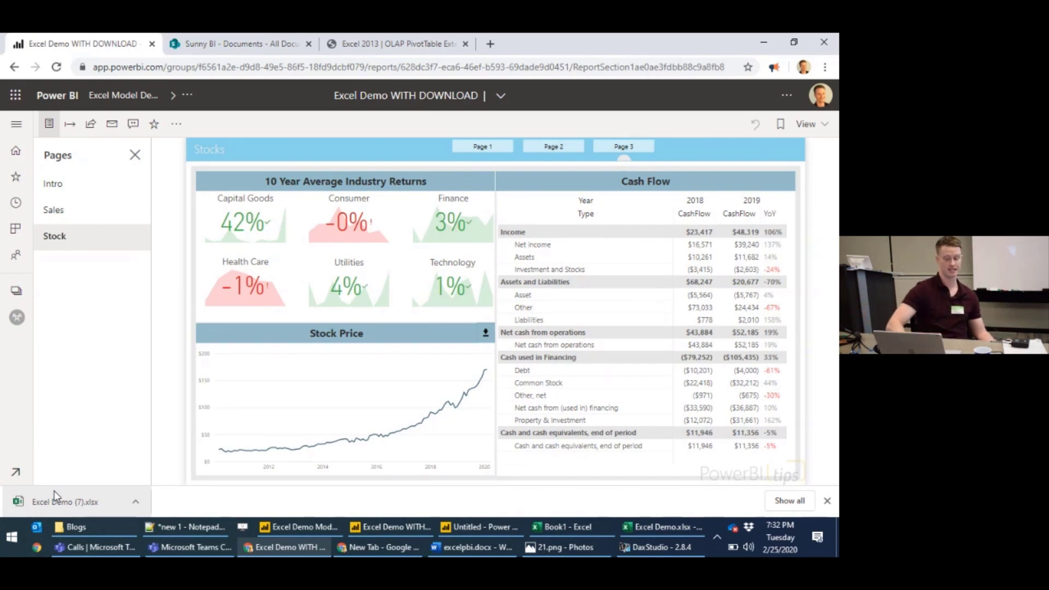
left_click(82, 501)
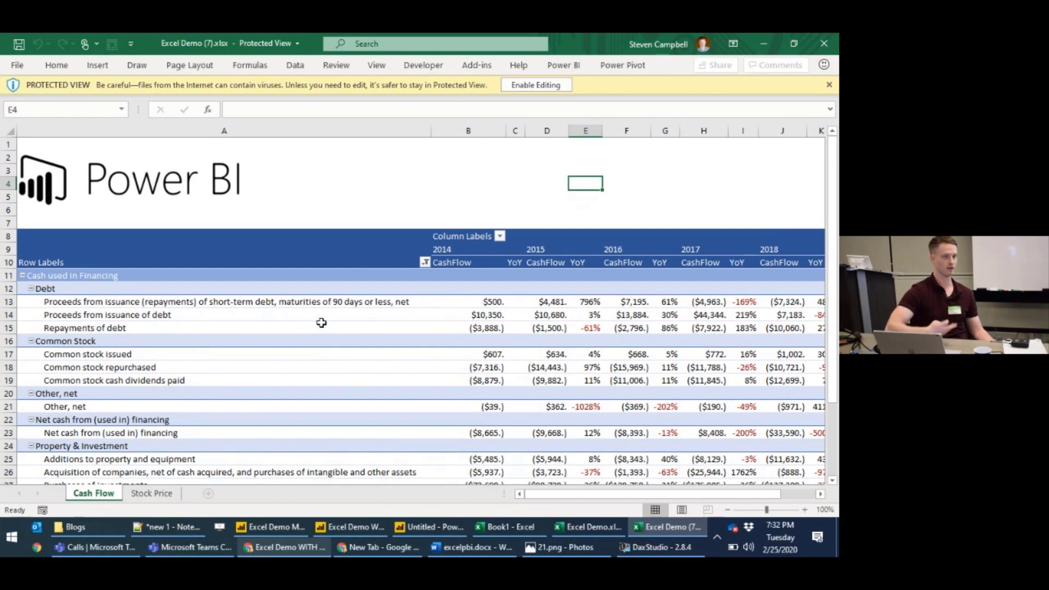
scroll(530, 283, "right", 3)
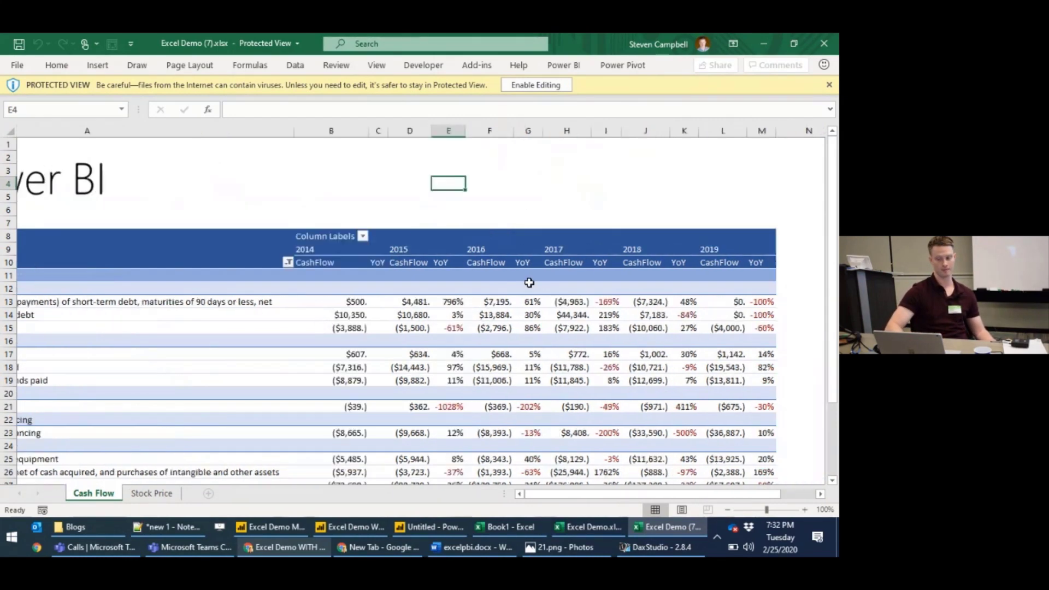
scroll(529, 282, "right", 5)
scroll(529, 283, "left", 8)
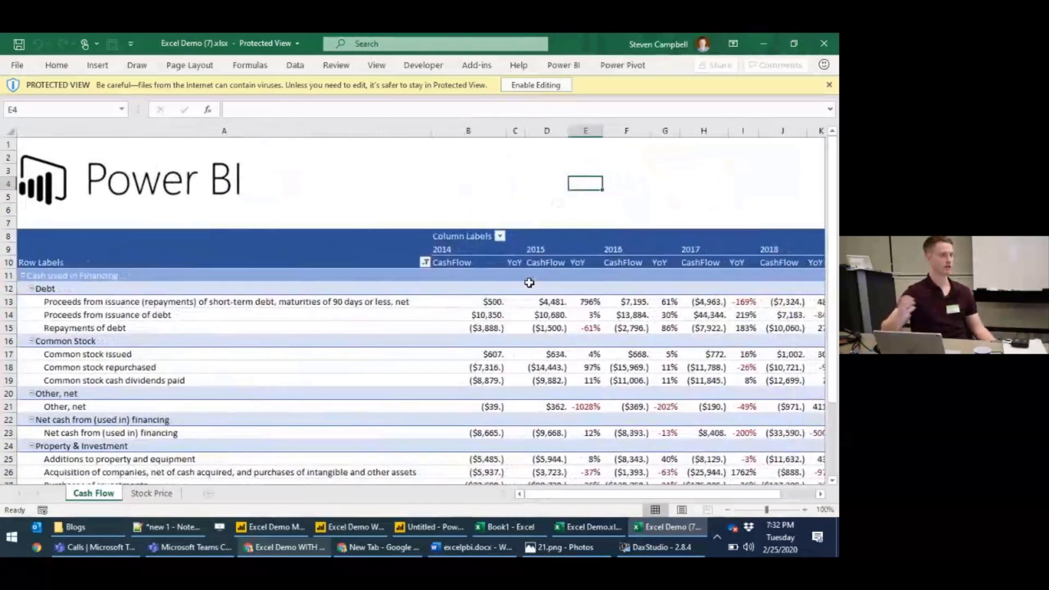